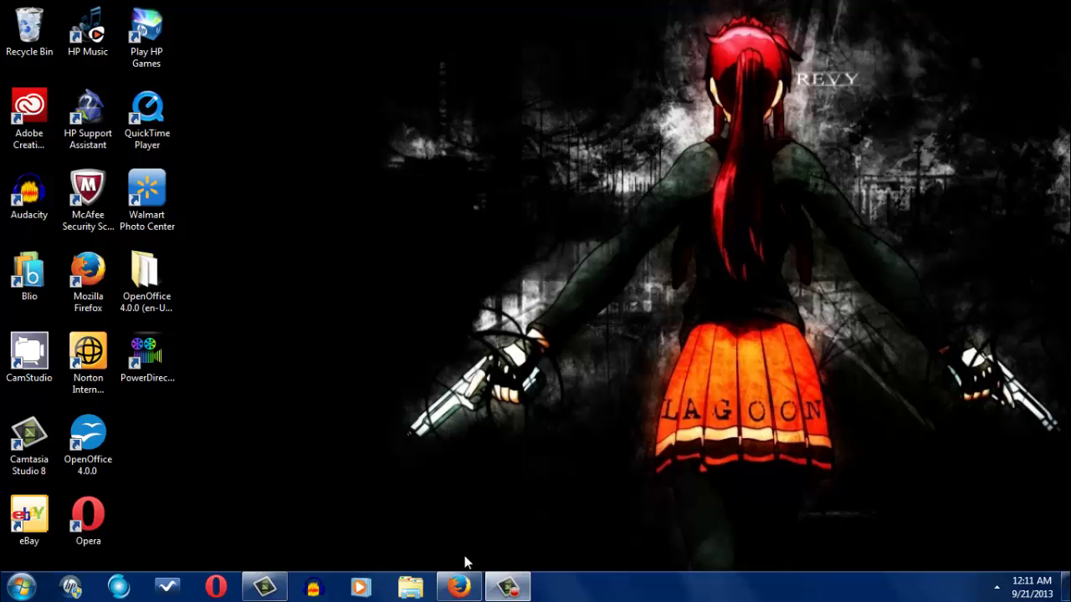
# Switch to Firefox and load the website coolrom.com
pyautogui.moveTo(460, 587)
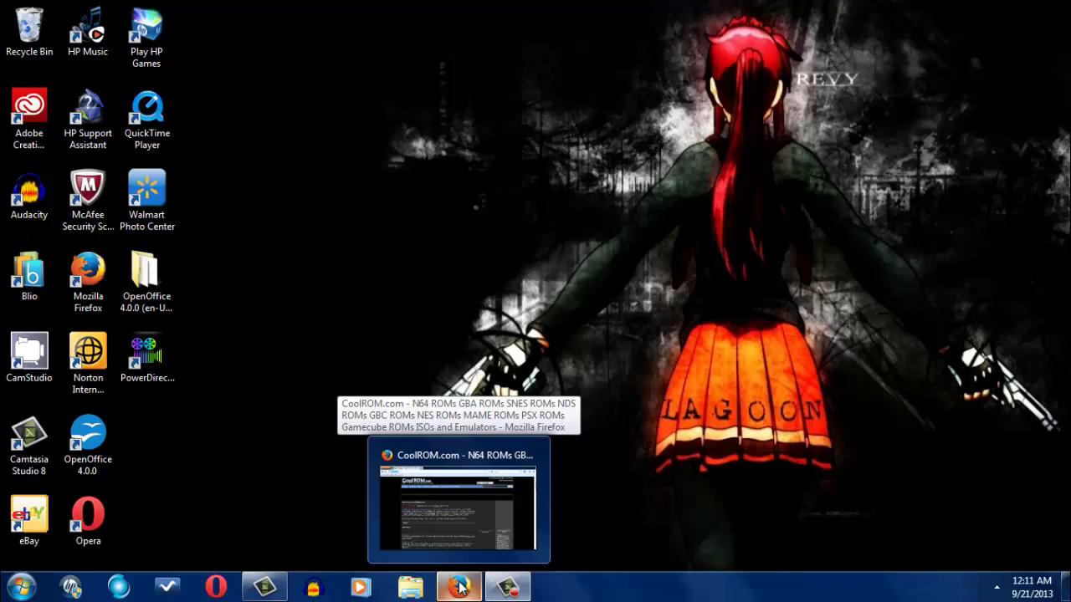
pyautogui.click(460, 587)
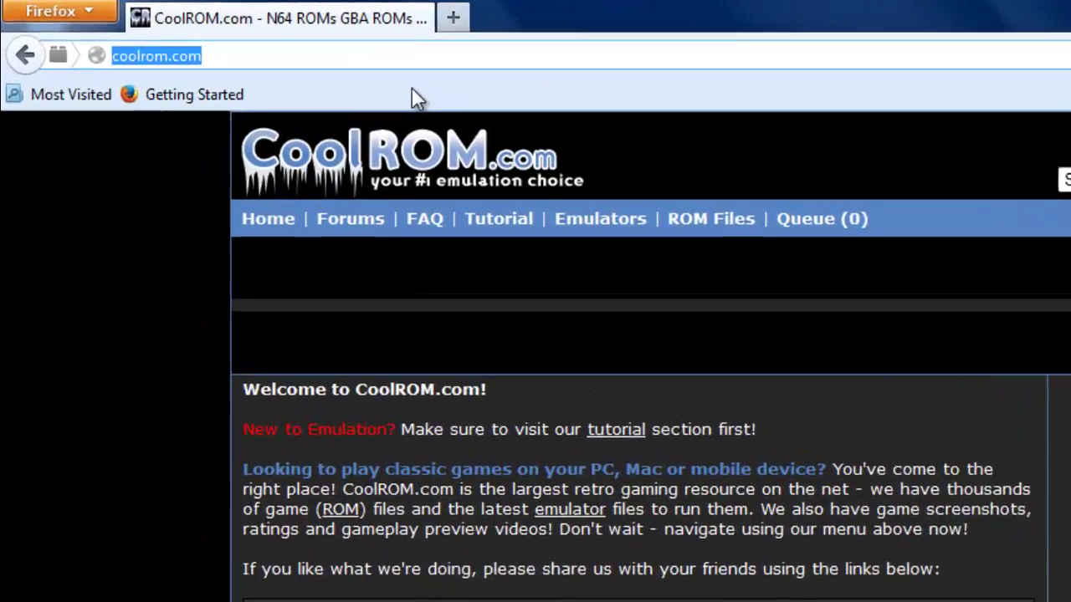
pyautogui.press('BackSpace')
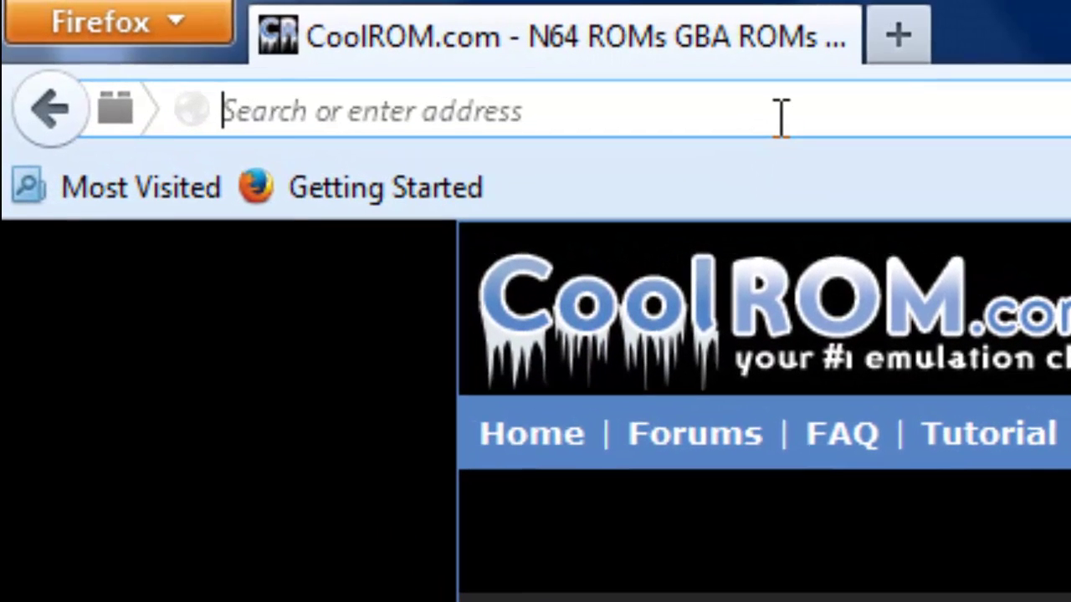
pyautogui.write('coolro')
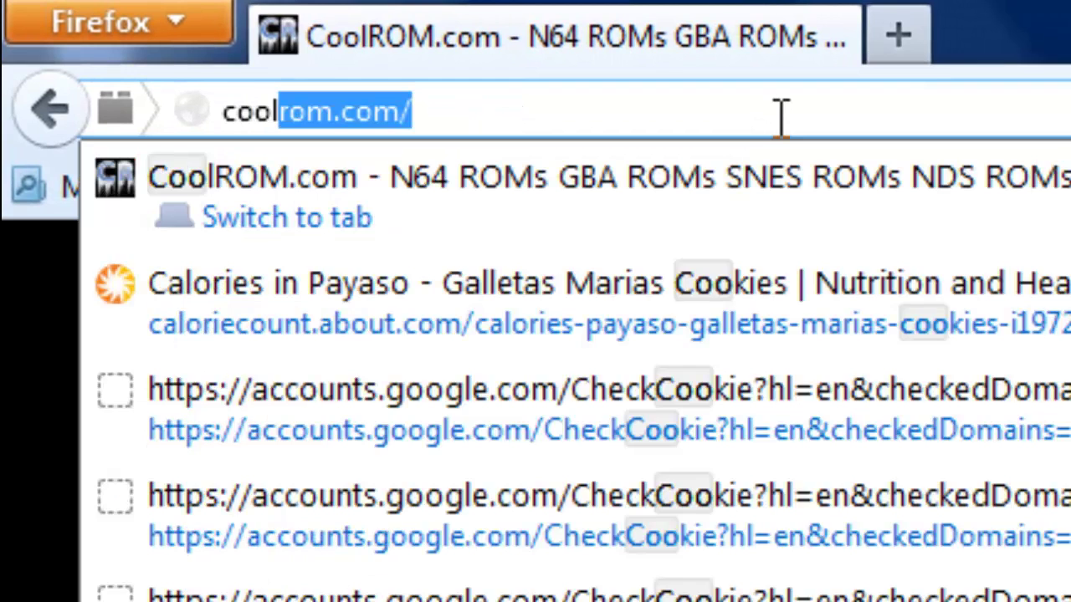
pyautogui.write('m.com')
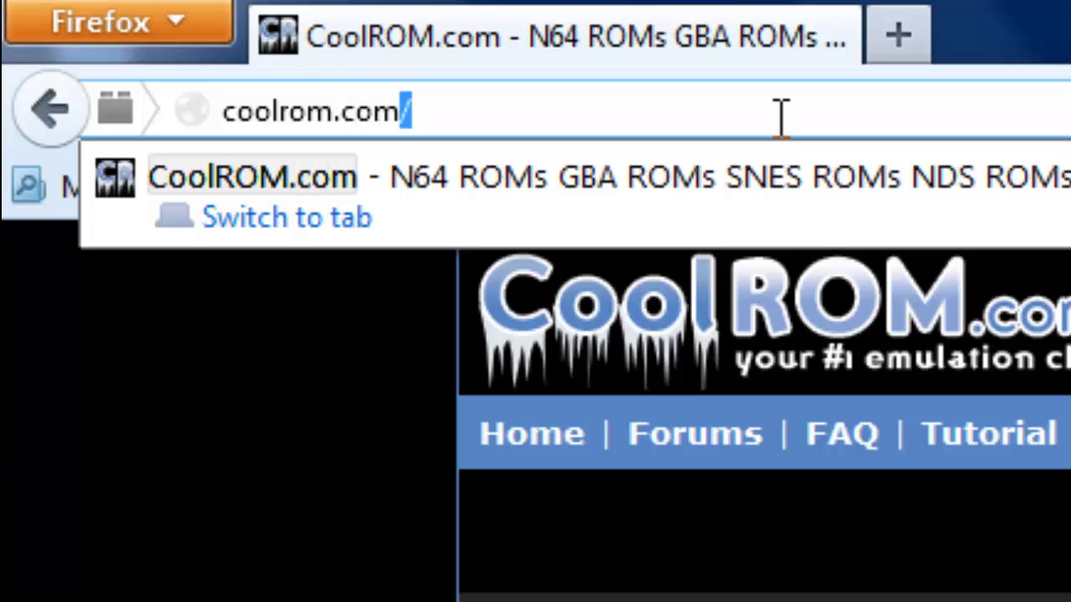
pyautogui.press('Return')
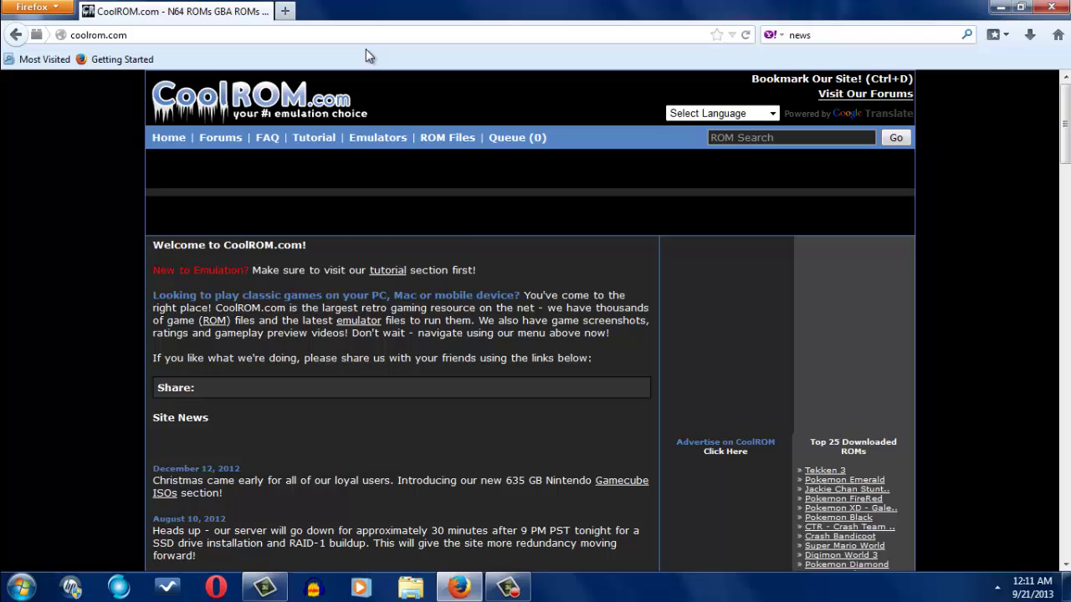
# Open the Visual Boy Advance page from the site's Gameboy Advance emulators section
pyautogui.moveTo(675, 259)
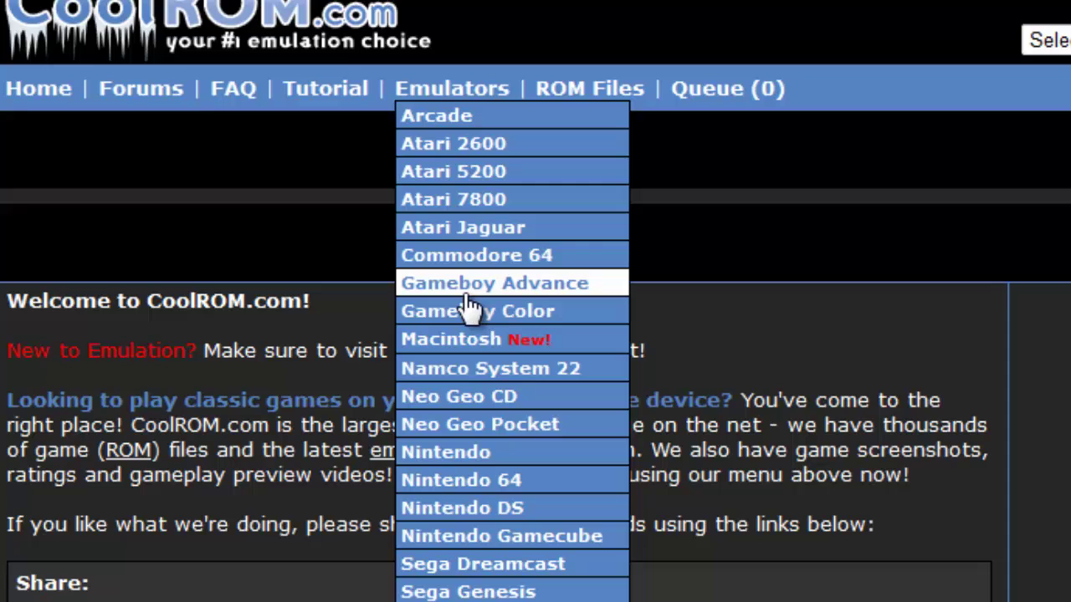
pyautogui.scroll(-1, 473, 303)
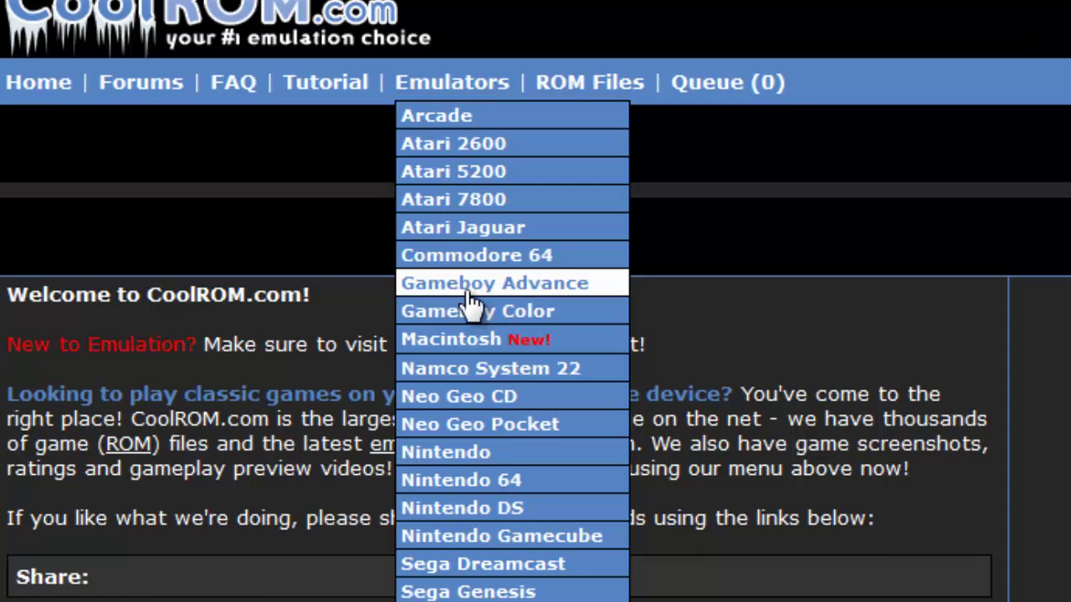
pyautogui.click(470, 288)
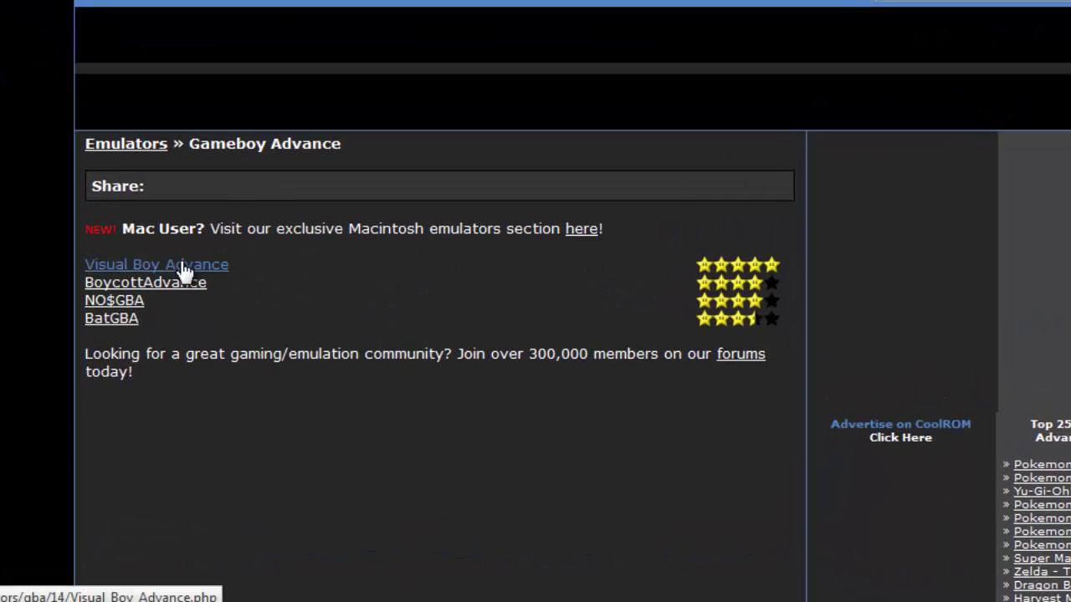
pyautogui.click(191, 269)
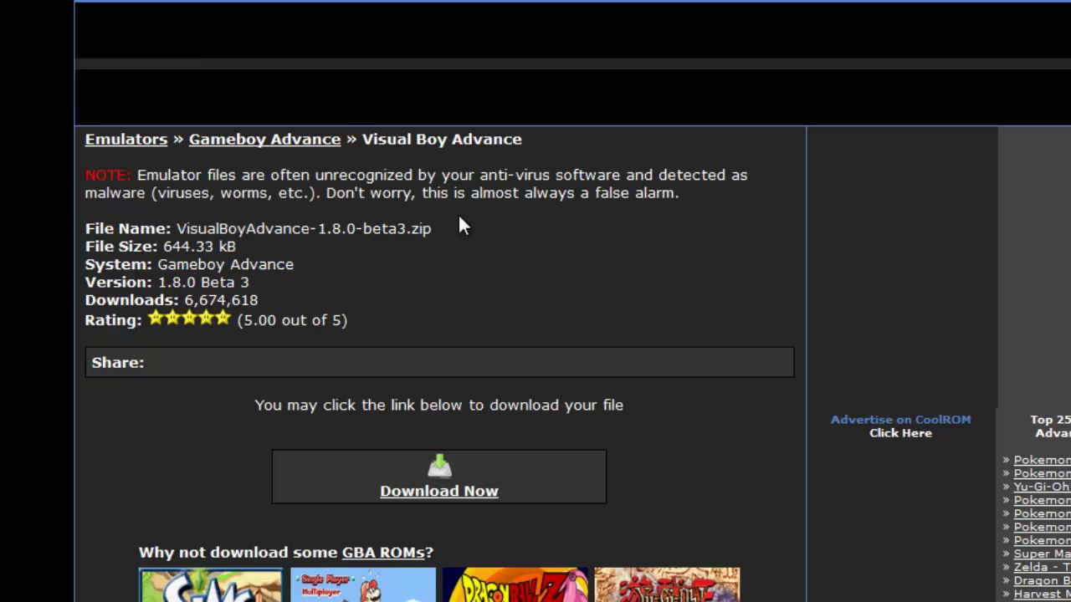
# Download VisualBoyAdvance-1.8.0-beta3.zip from the emulator page and close the download pop-up window
pyautogui.scroll(-3, 458, 213)
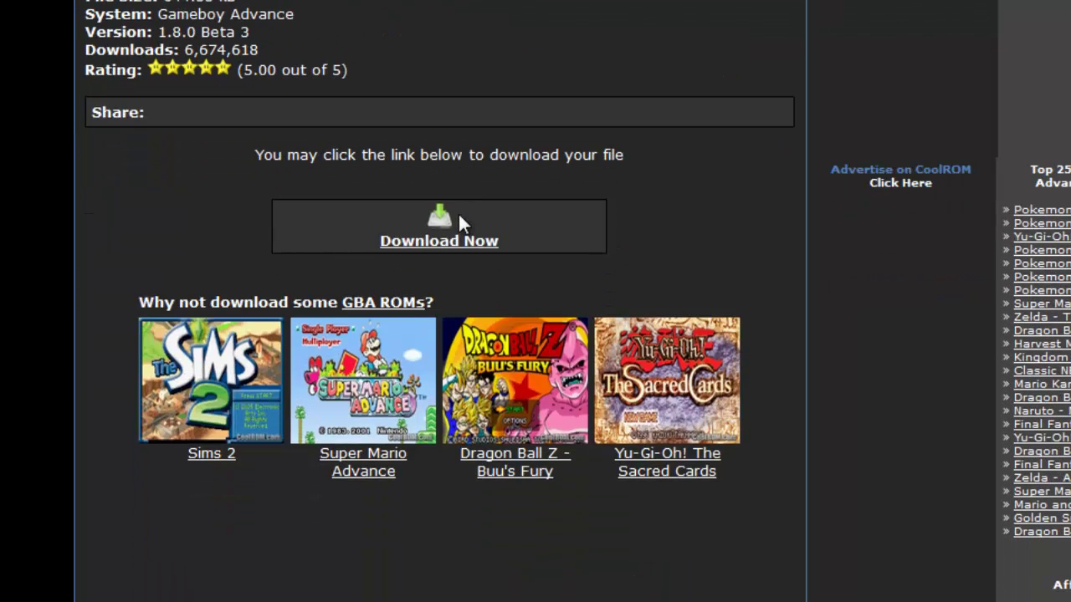
pyautogui.scroll(3, 303, 192)
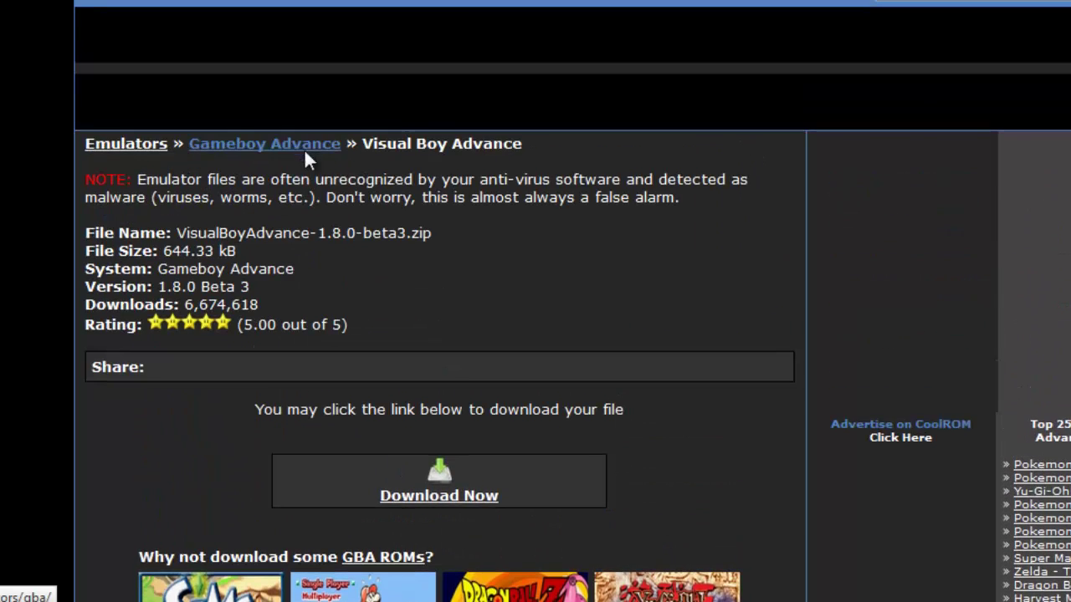
pyautogui.scroll(-4, 341, 159)
pyautogui.scroll(2, 424, 141)
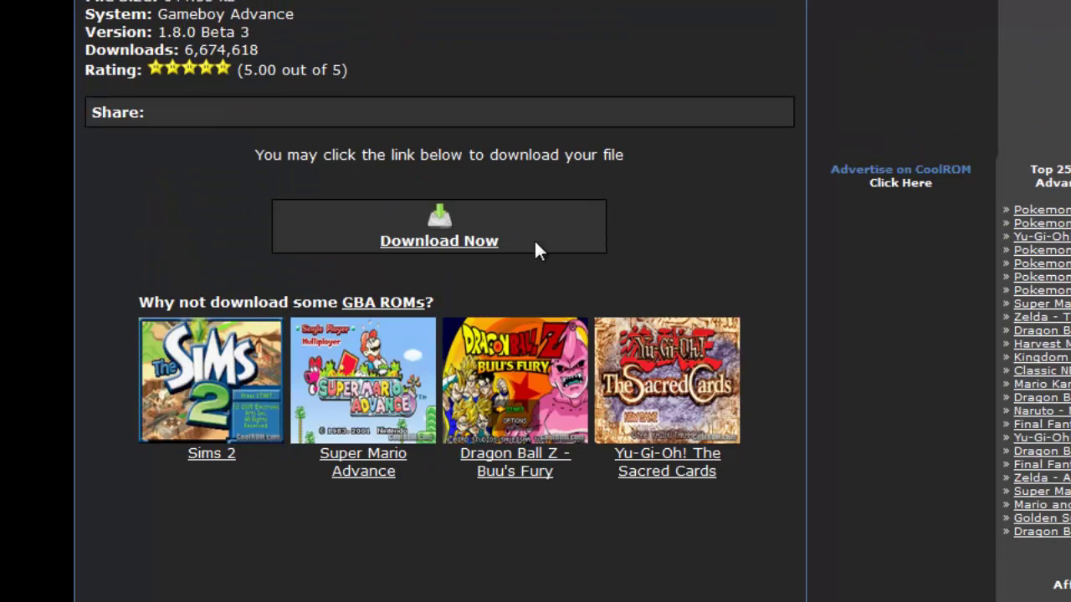
pyautogui.click(441, 244)
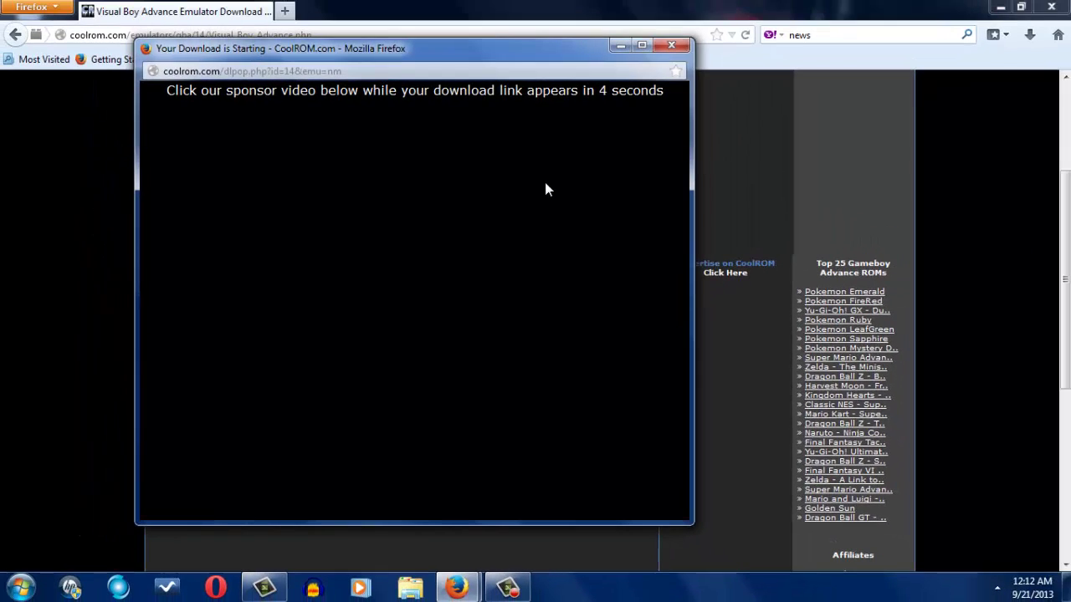
pyautogui.moveTo(423, 48); pyautogui.dragTo(446, 50)
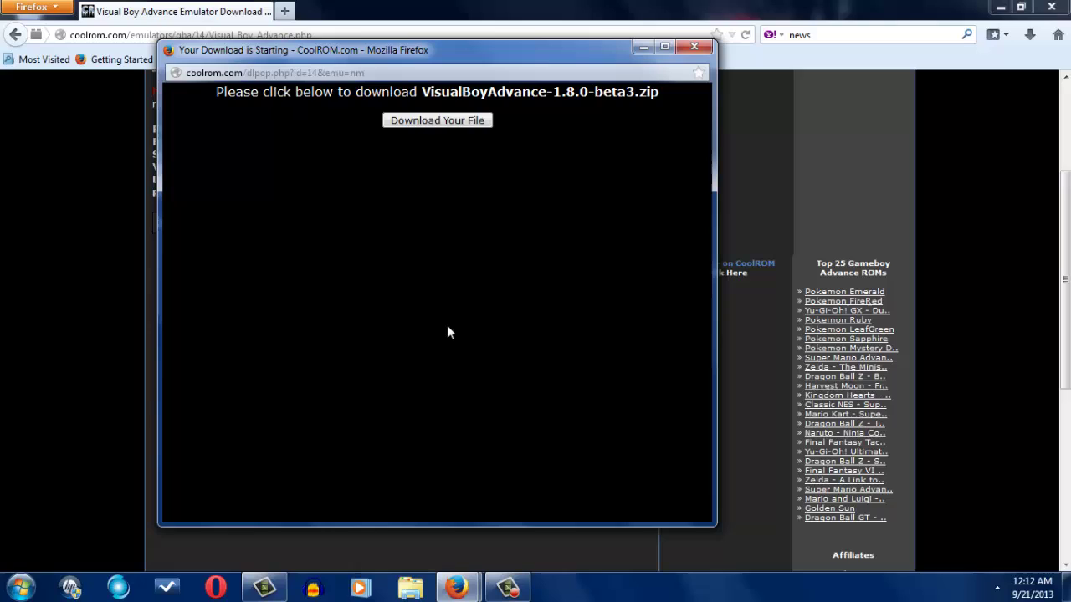
pyautogui.click(434, 123)
pyautogui.click(693, 48)
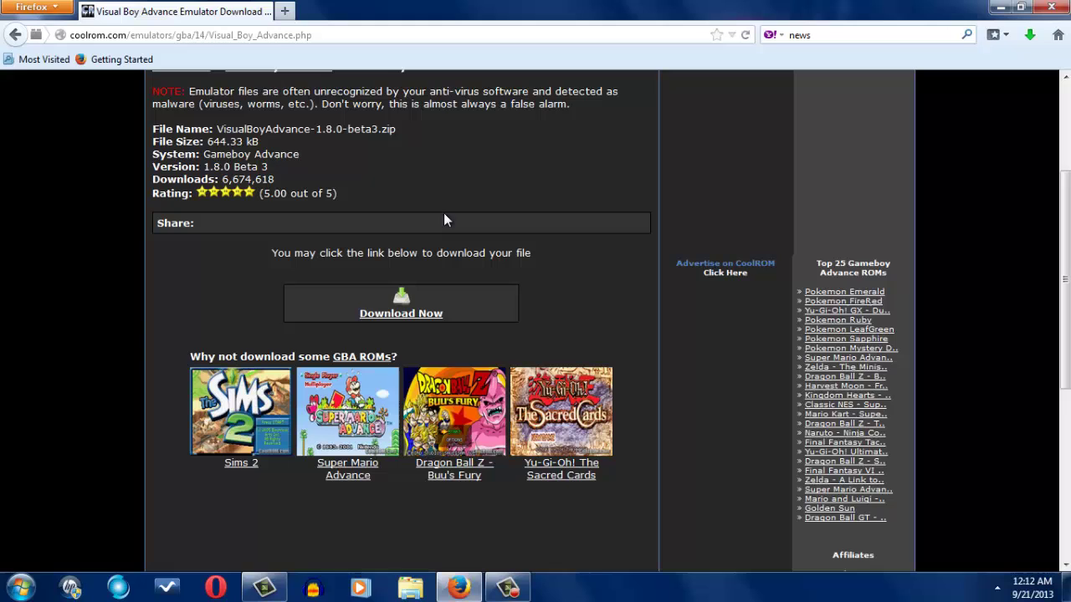
# Open the downloaded VisualBoyAdvance-1.8.0-beta3 archive and extract all its files to the suggested folder in Downloads
pyautogui.click(1029, 36)
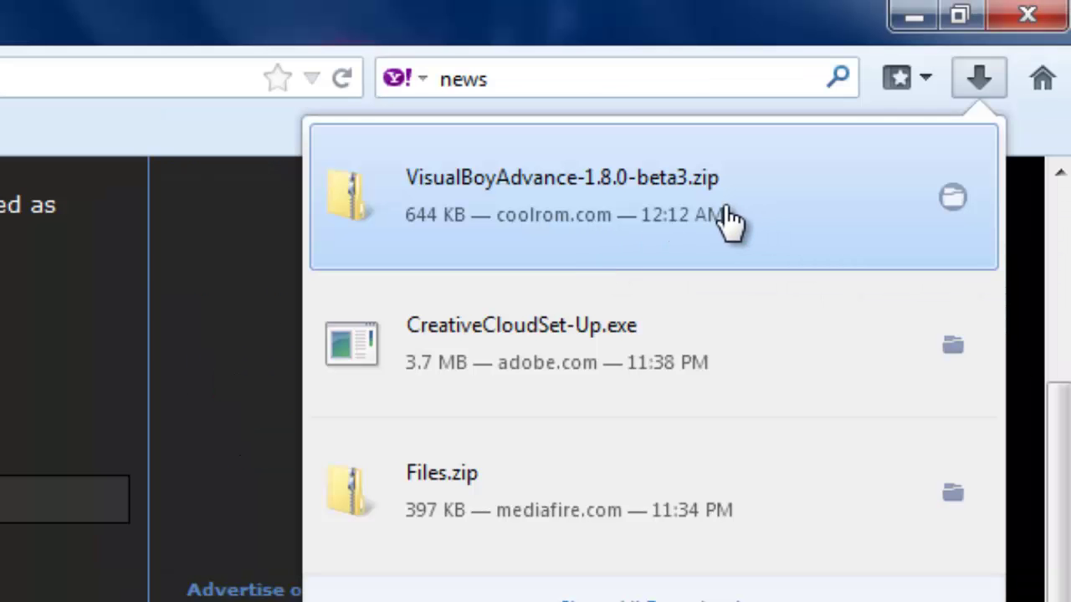
pyautogui.click(915, 100)
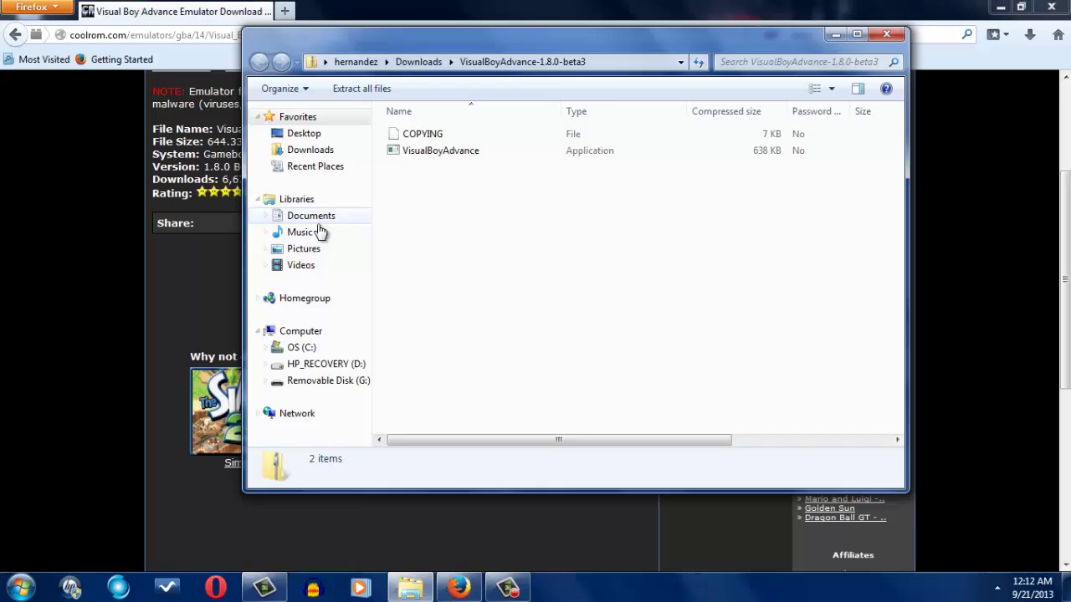
pyautogui.click(315, 150)
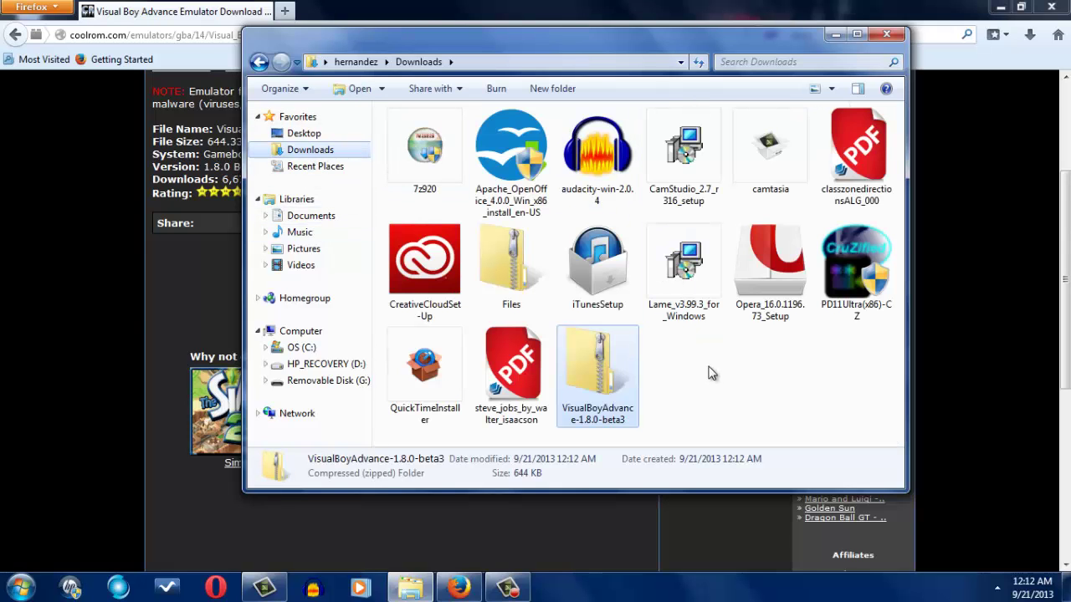
pyautogui.doubleClick(631, 360)
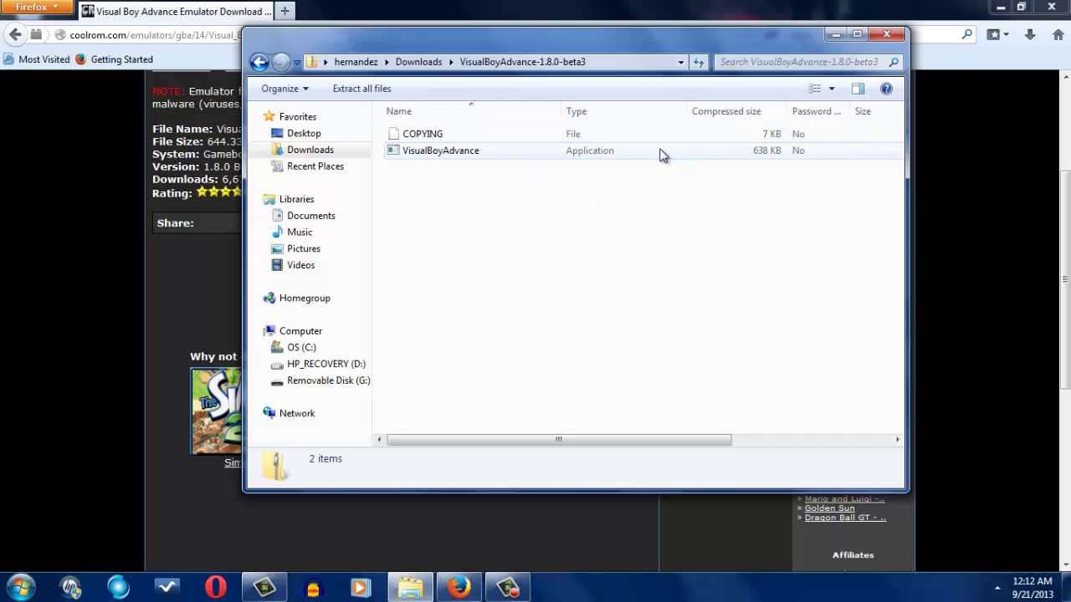
pyautogui.doubleClick(489, 153)
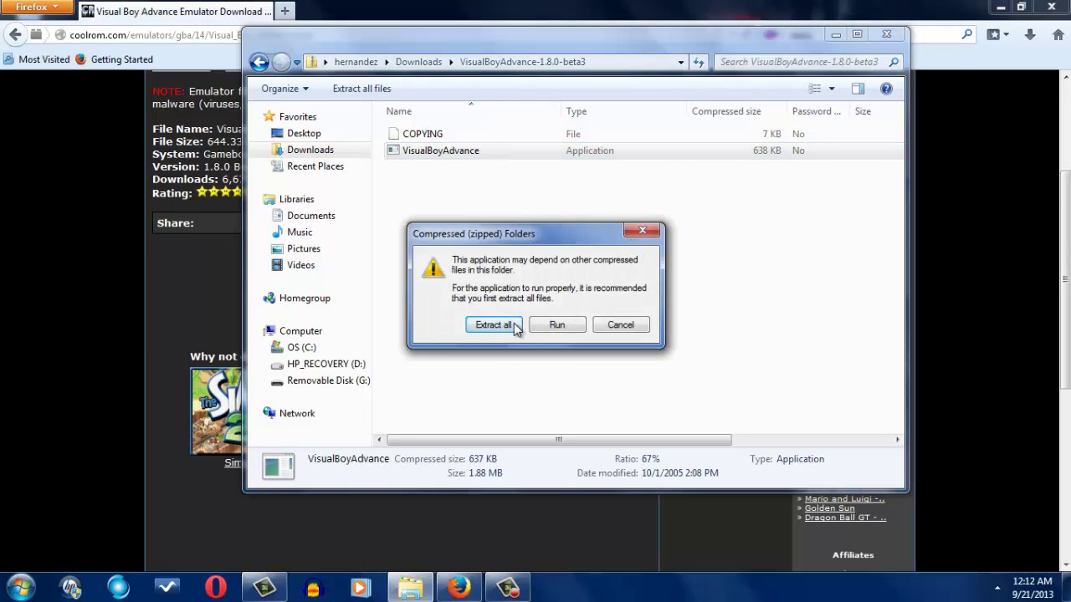
pyautogui.click(514, 324)
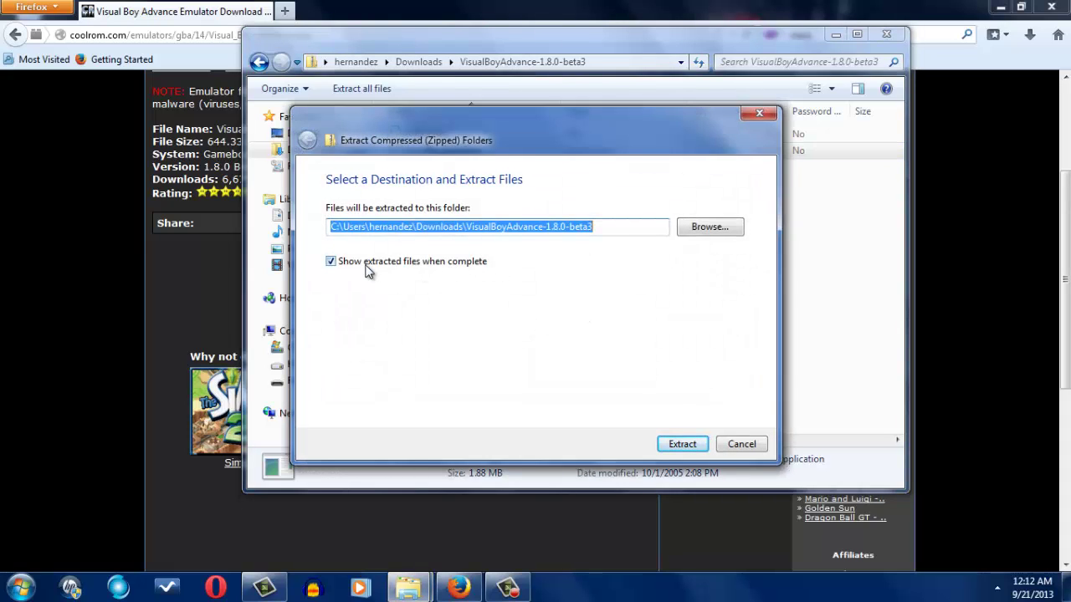
pyautogui.click(680, 445)
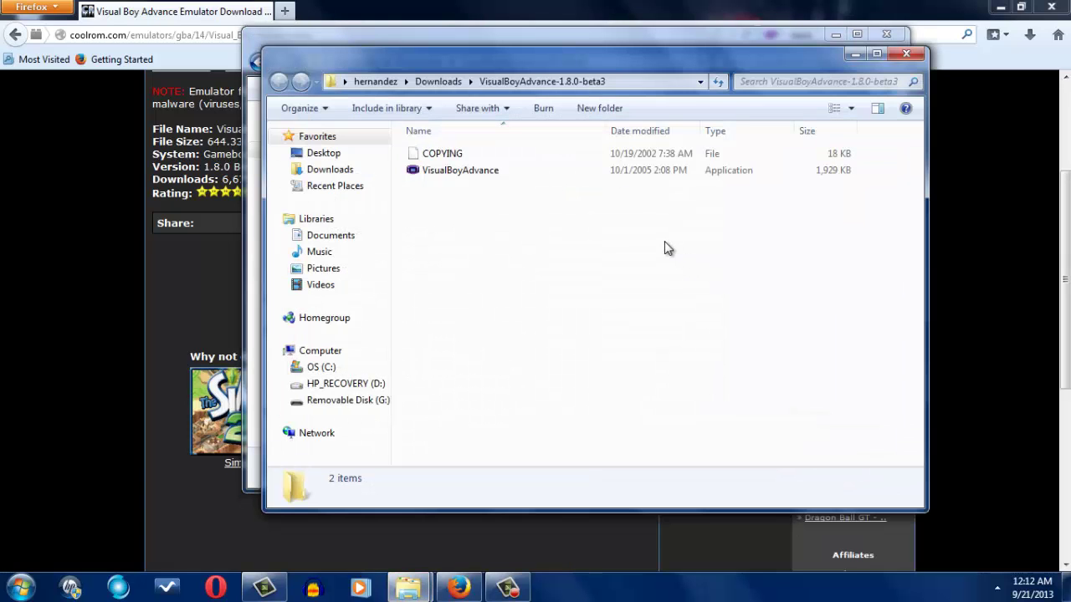
# Close the zipped archive's window and reposition the extracted VisualBoyAdvance-1.8.0-beta3 folder window so its full contents show
pyautogui.moveTo(796, 41); pyautogui.dragTo(790, 151)
pyautogui.click(776, 50)
pyautogui.moveTo(732, 46); pyautogui.dragTo(796, 268)
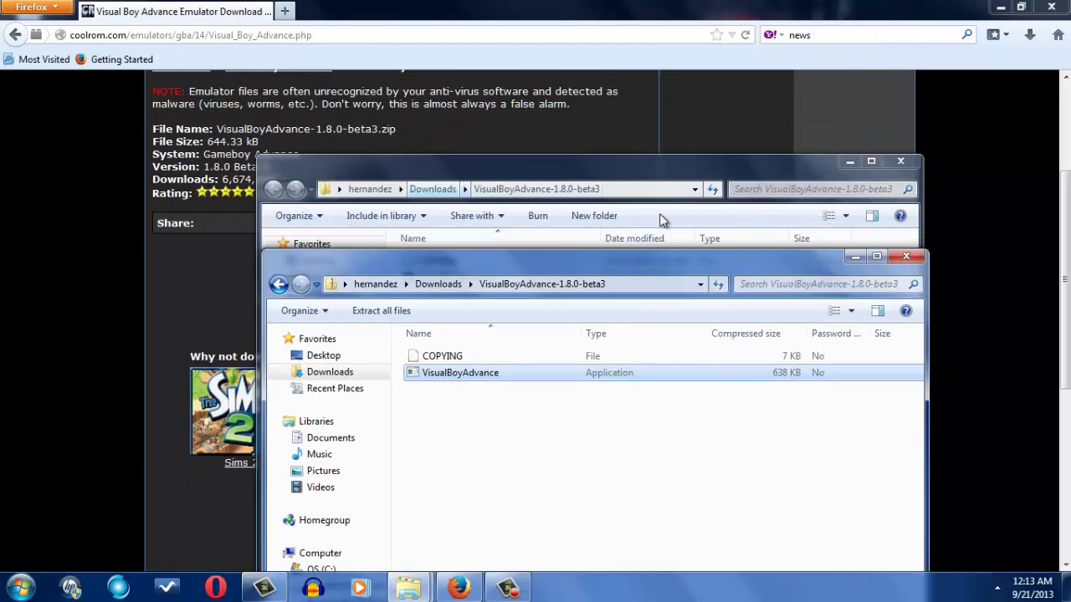
pyautogui.click(907, 257)
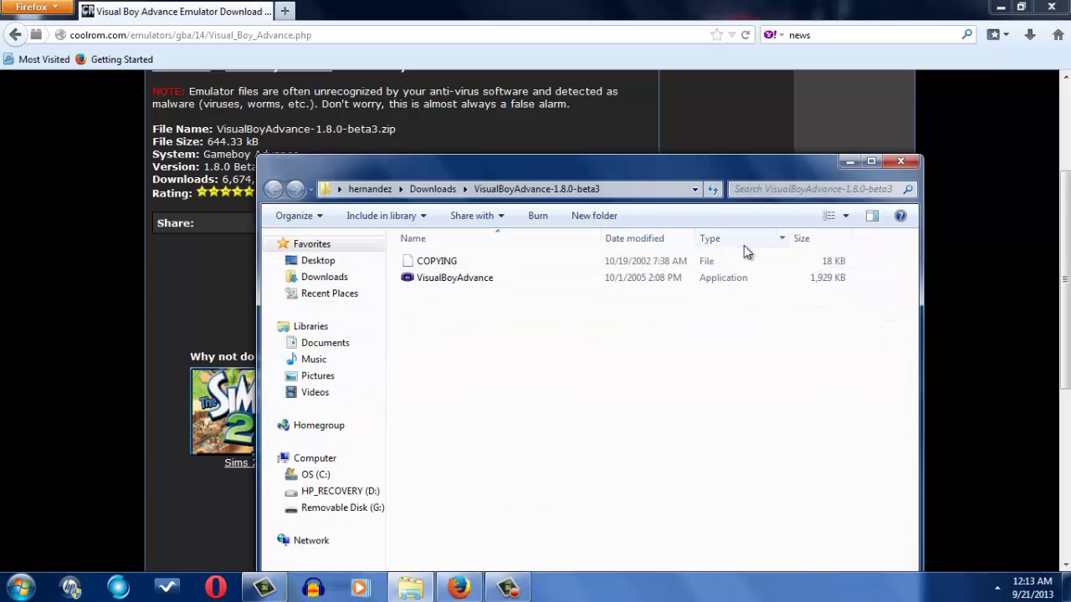
pyautogui.moveTo(659, 176); pyautogui.dragTo(649, 105)
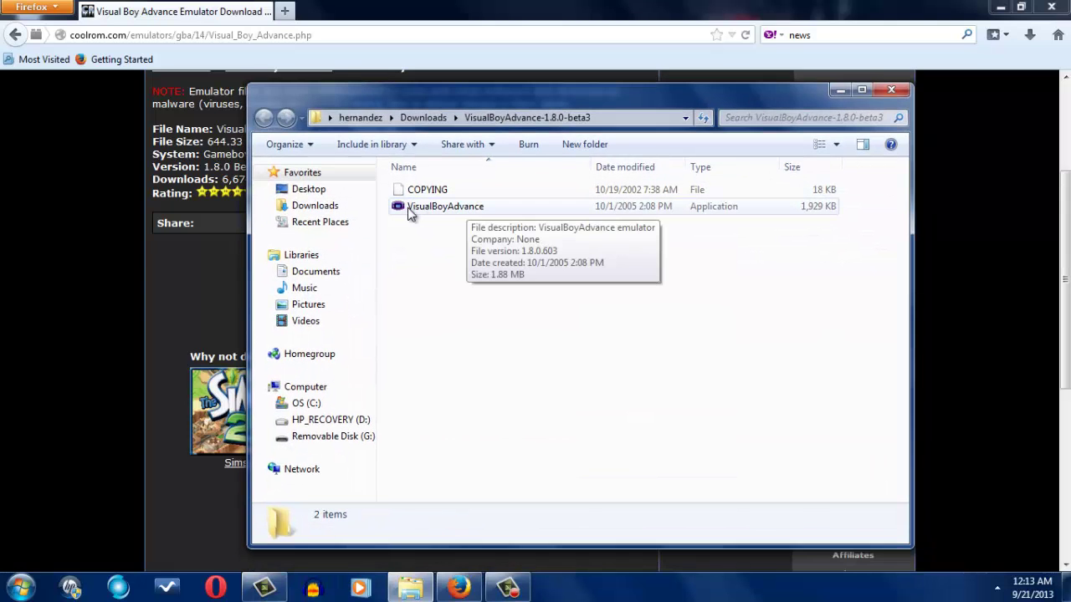
# Test-launch the extracted VisualBoyAdvance application, close it and minimize the folder window
pyautogui.click(489, 210)
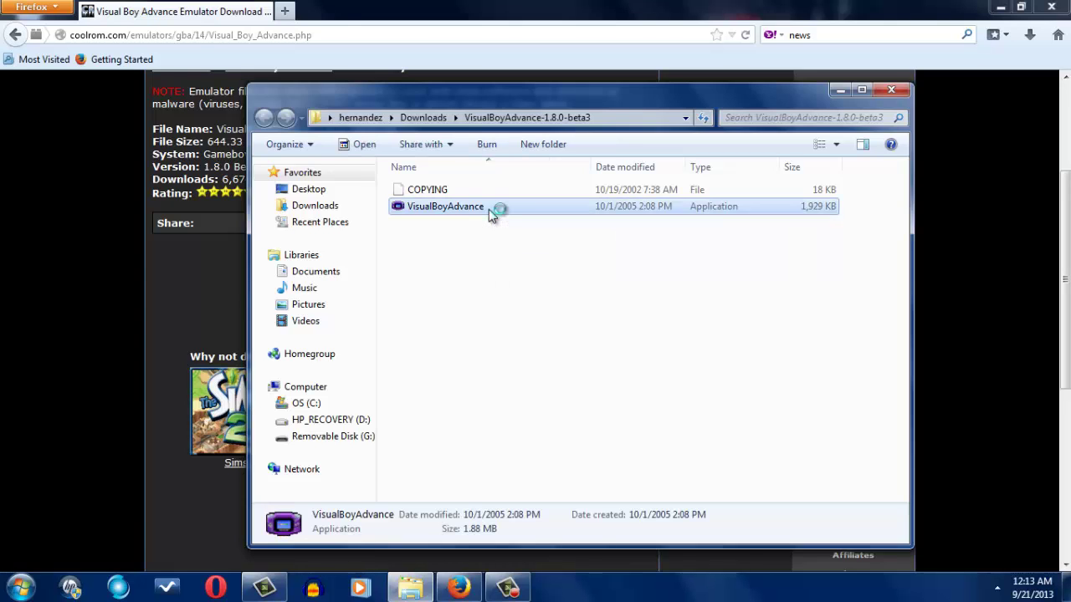
pyautogui.moveTo(93, 18); pyautogui.dragTo(567, 165)
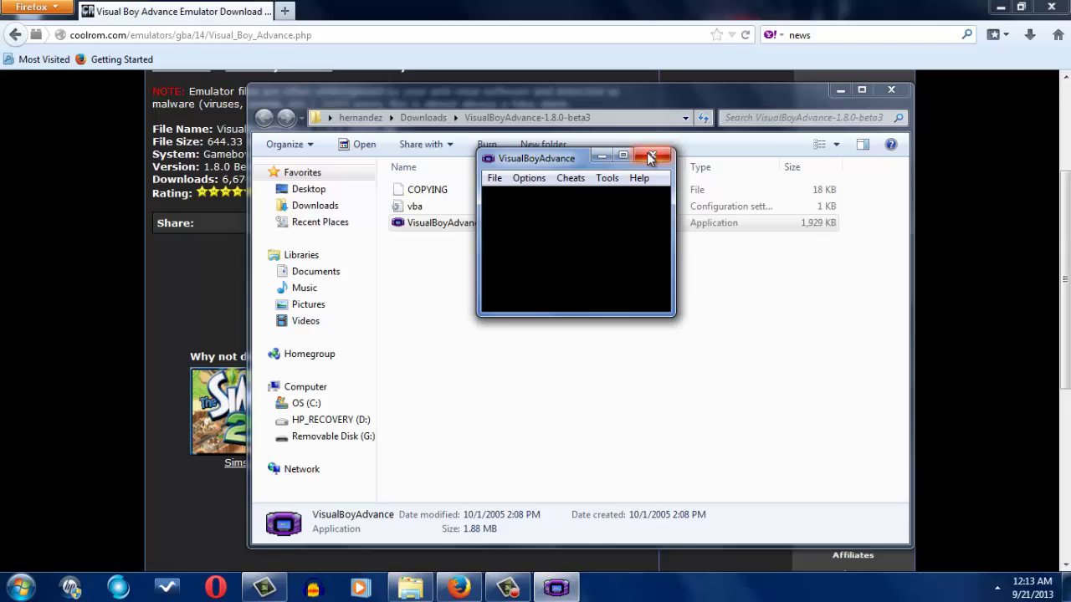
pyautogui.click(651, 158)
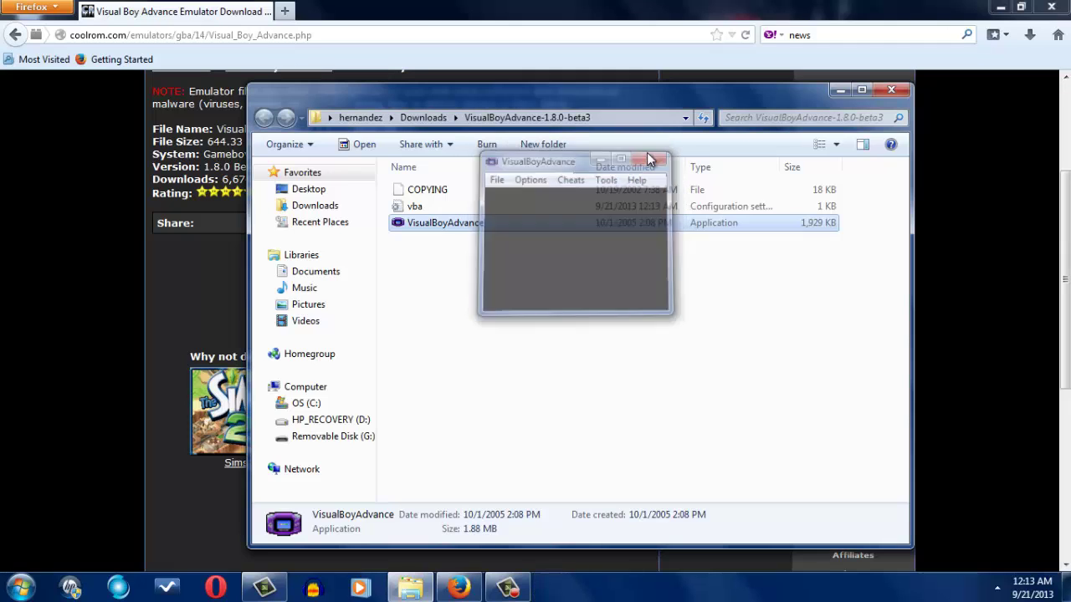
pyautogui.click(840, 90)
# Open the Gameboy Advance ROM files section on CoolROM and browse its Top 50 Downloaded list
pyautogui.scroll(4, 597, 220)
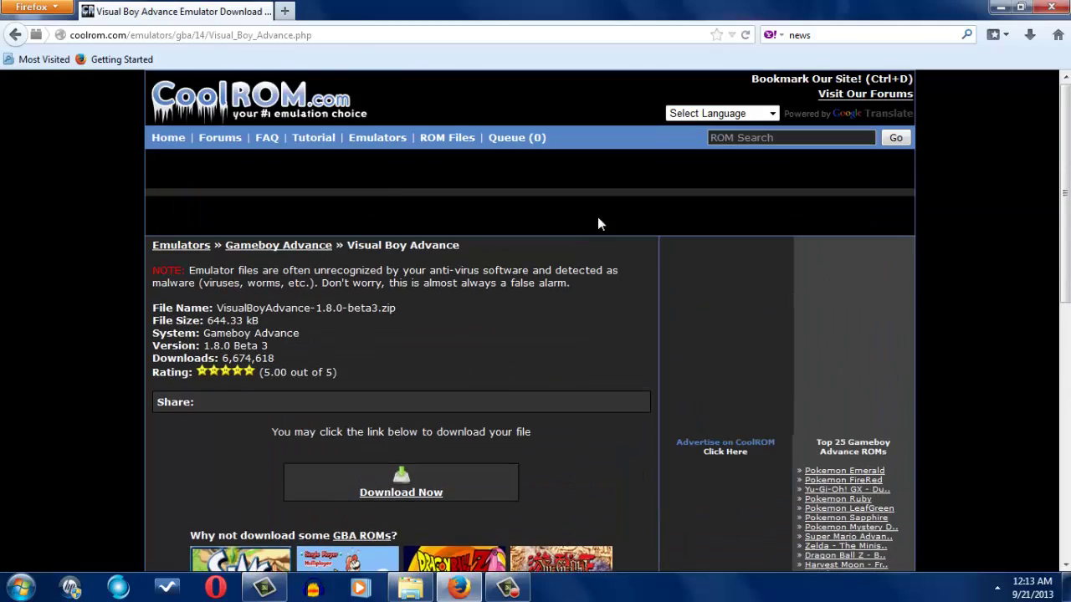
pyautogui.scroll(-5, 433, 209)
pyautogui.scroll(5, 462, 207)
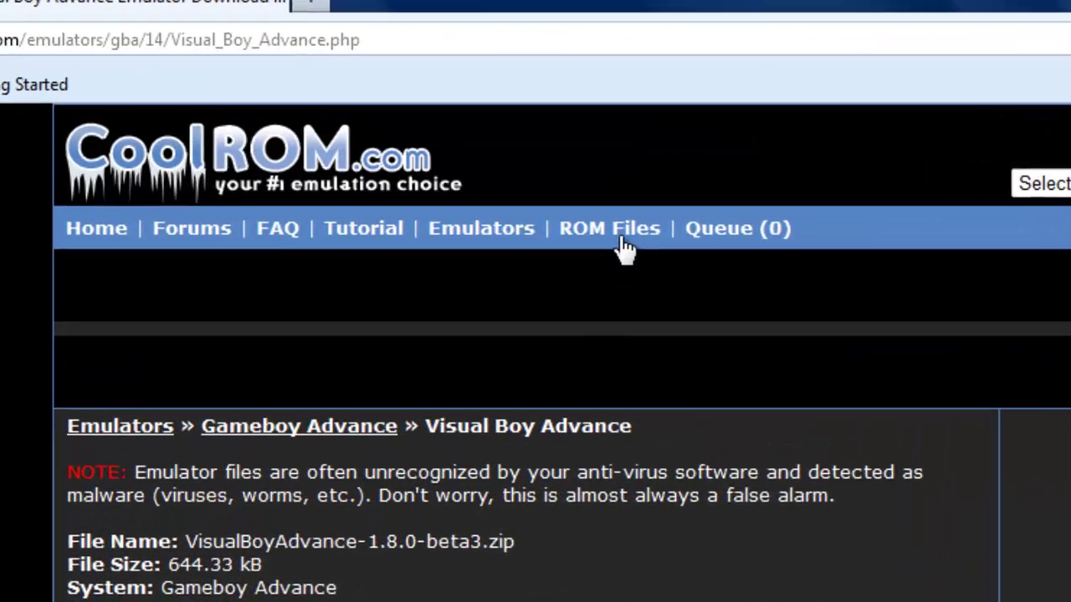
pyautogui.moveTo(446, 140)
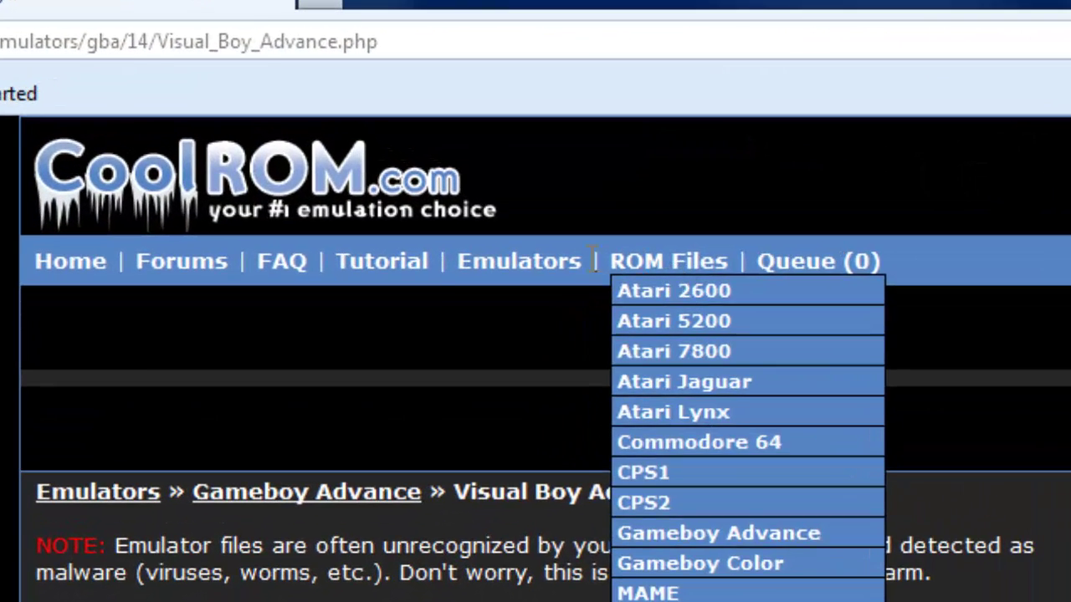
pyautogui.click(739, 536)
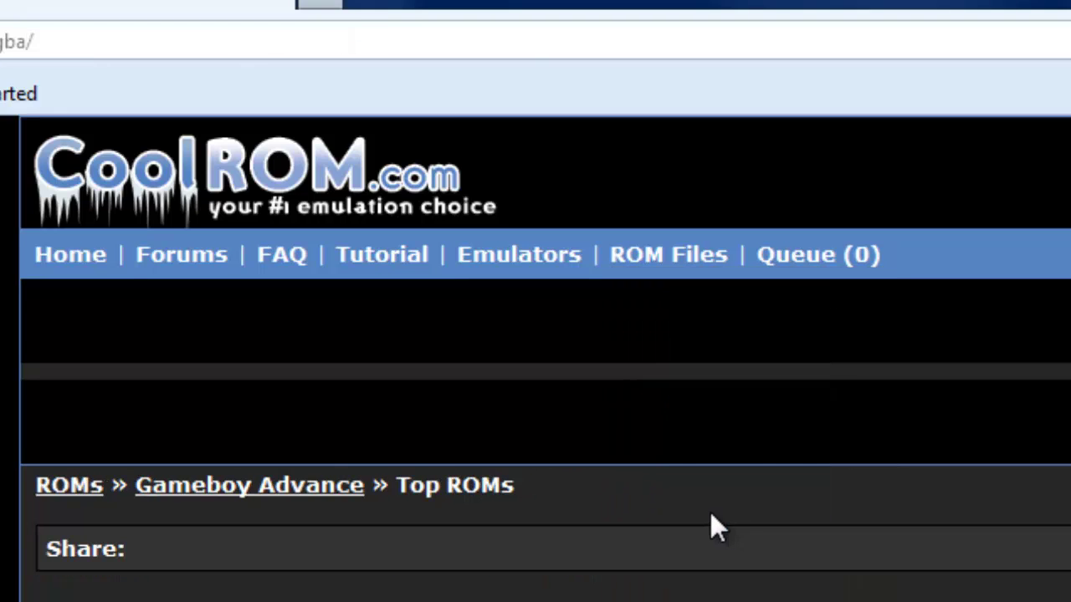
pyautogui.scroll(-5, 530, 471)
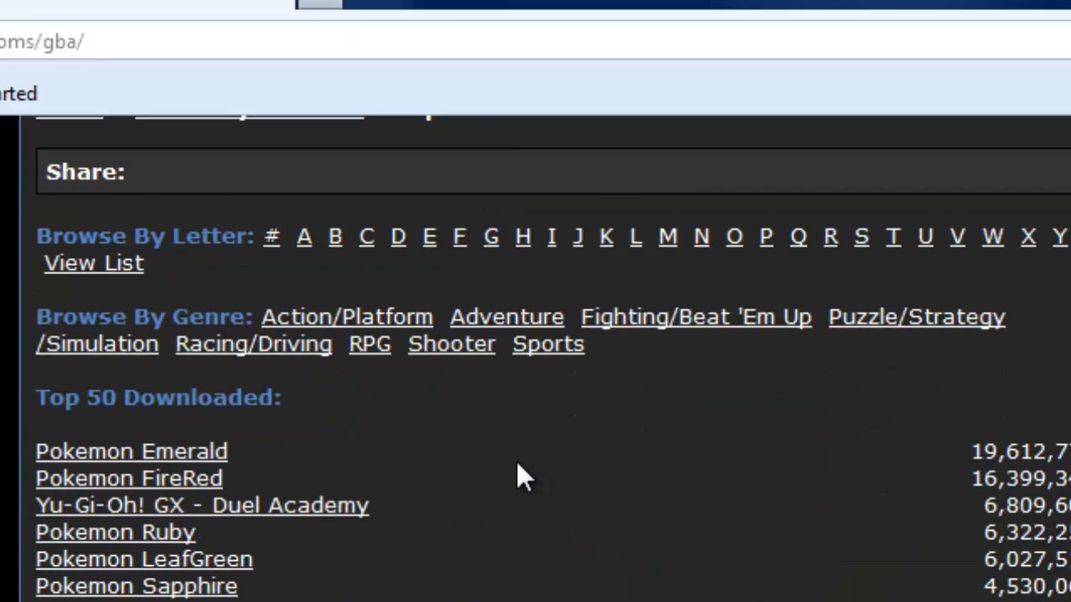
pyautogui.scroll(-3, 519, 471)
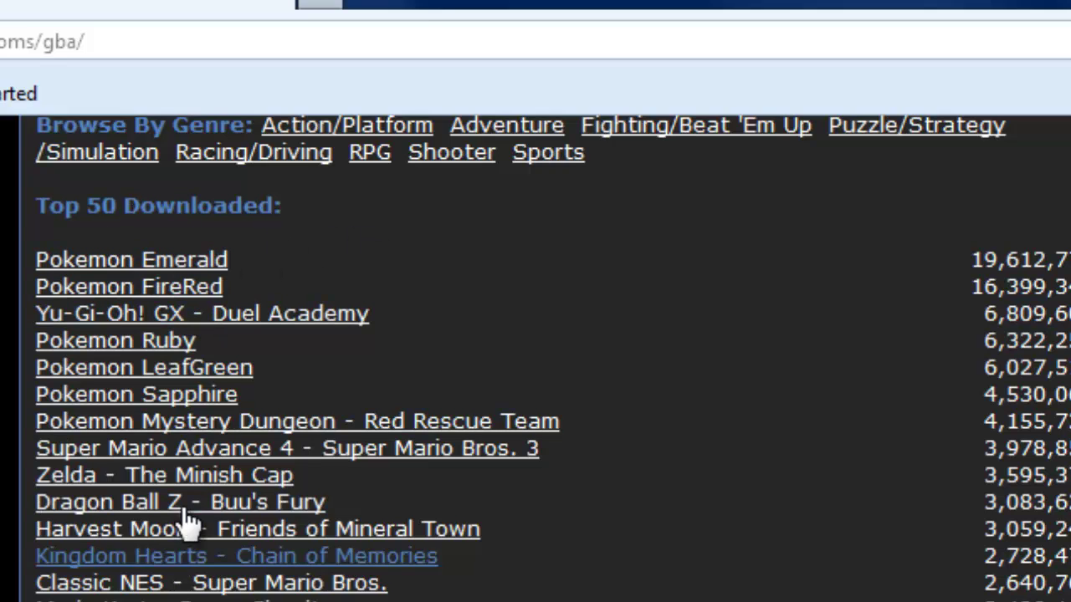
# Browse the Gameboy Advance download and rating rankings and open the Zelda - The Minish Cap page from the Top 50 Rated list
pyautogui.scroll(-7, 891, 521)
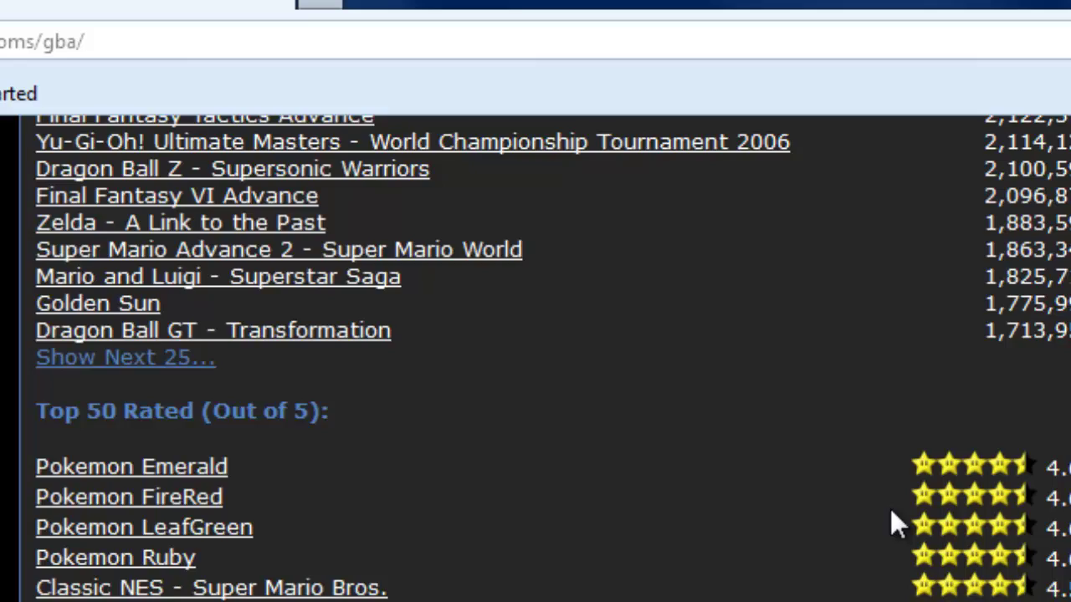
pyautogui.scroll(-2, 891, 513)
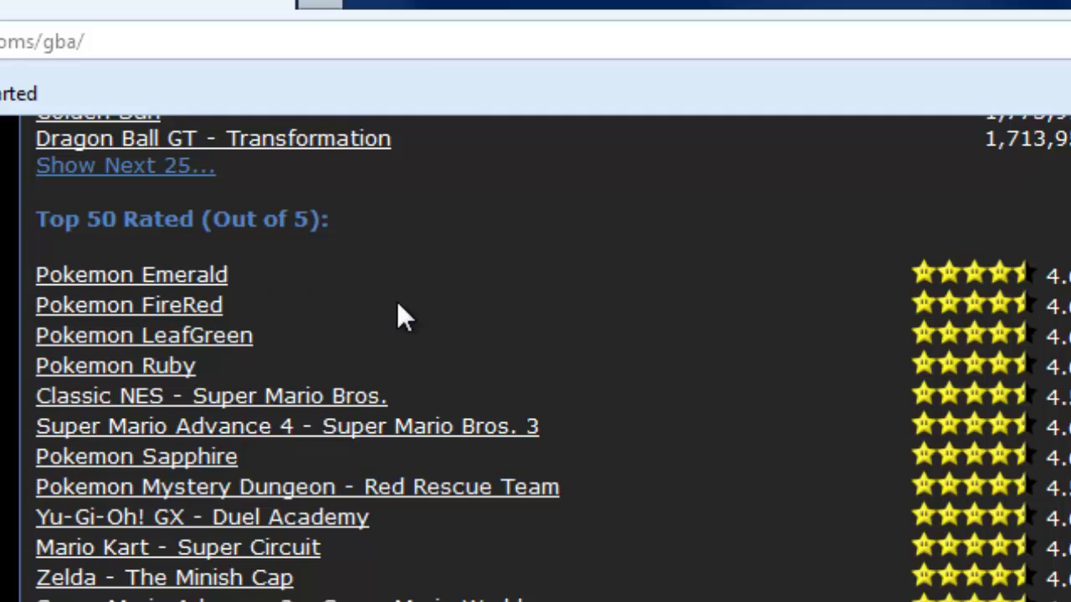
pyautogui.scroll(2, 397, 313)
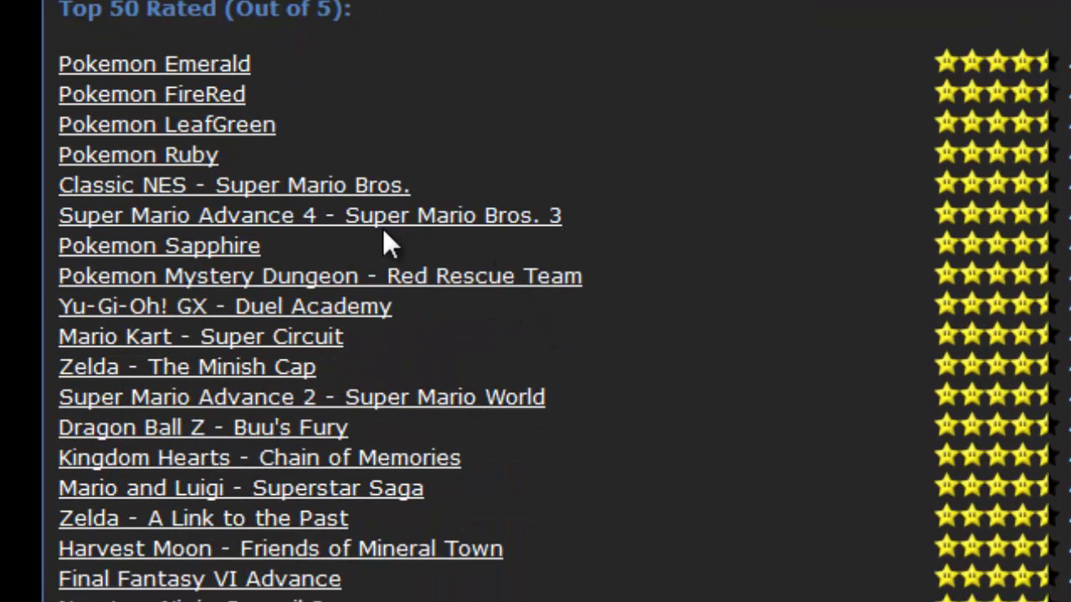
pyautogui.scroll(-2, 381, 234)
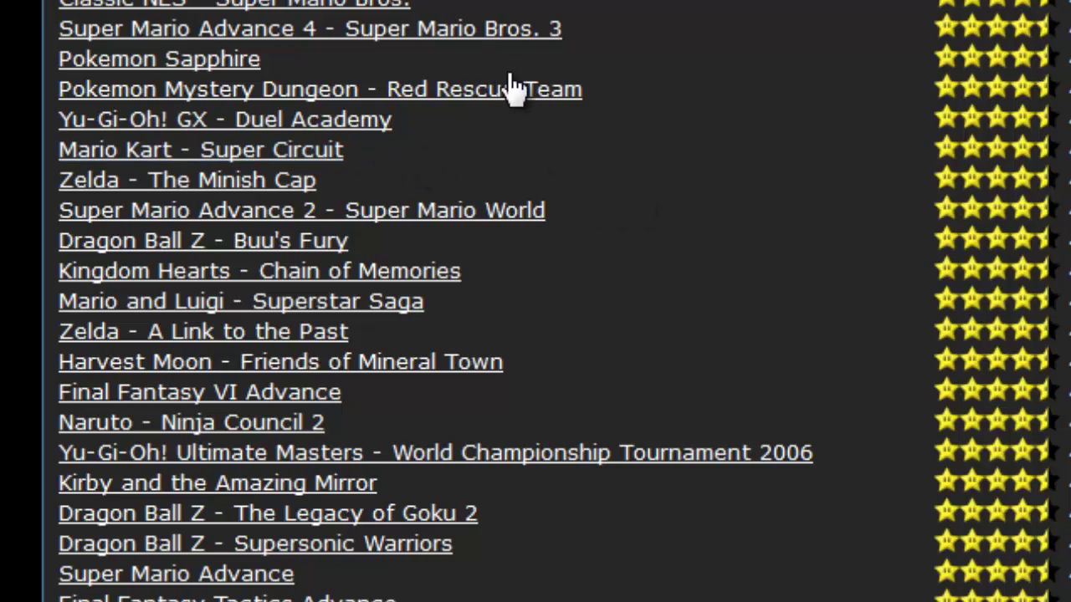
pyautogui.click(188, 197)
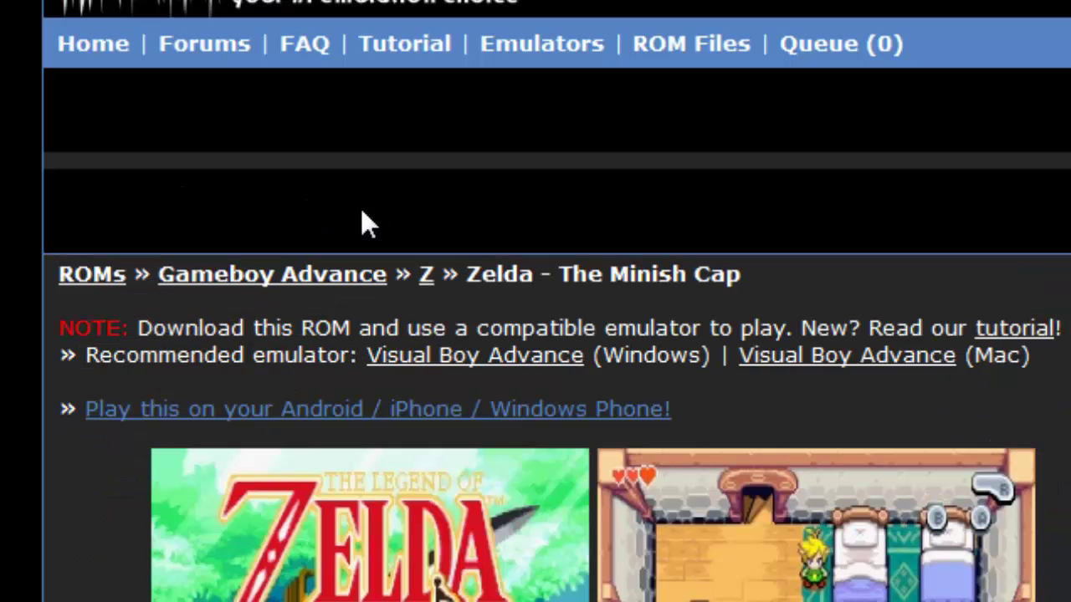
# Look over the Zelda - The Minish Cap page, including its screenshots, download options, suggested GBA games and recommended emulator
pyautogui.scroll(-5, 595, 251)
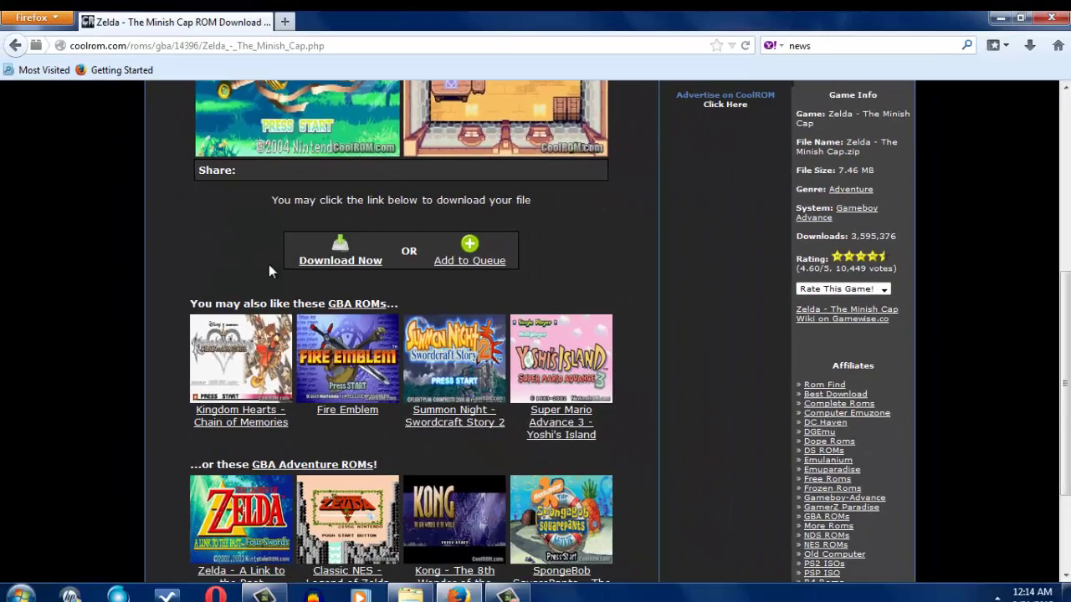
pyautogui.click(323, 261)
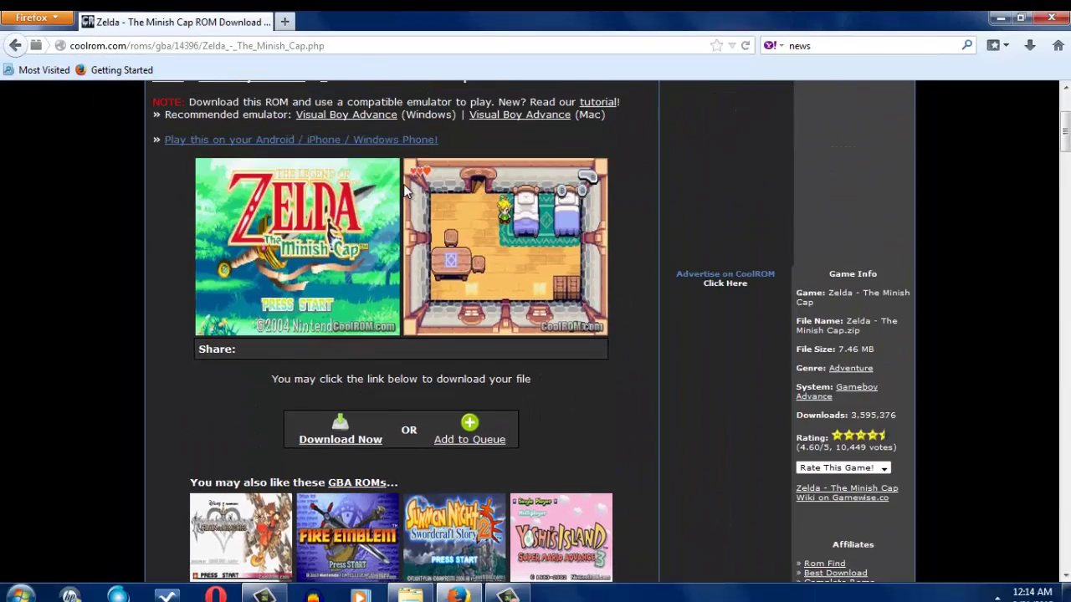
pyautogui.scroll(3, 402, 189)
pyautogui.scroll(-3, 393, 193)
pyautogui.scroll(-2, 507, 243)
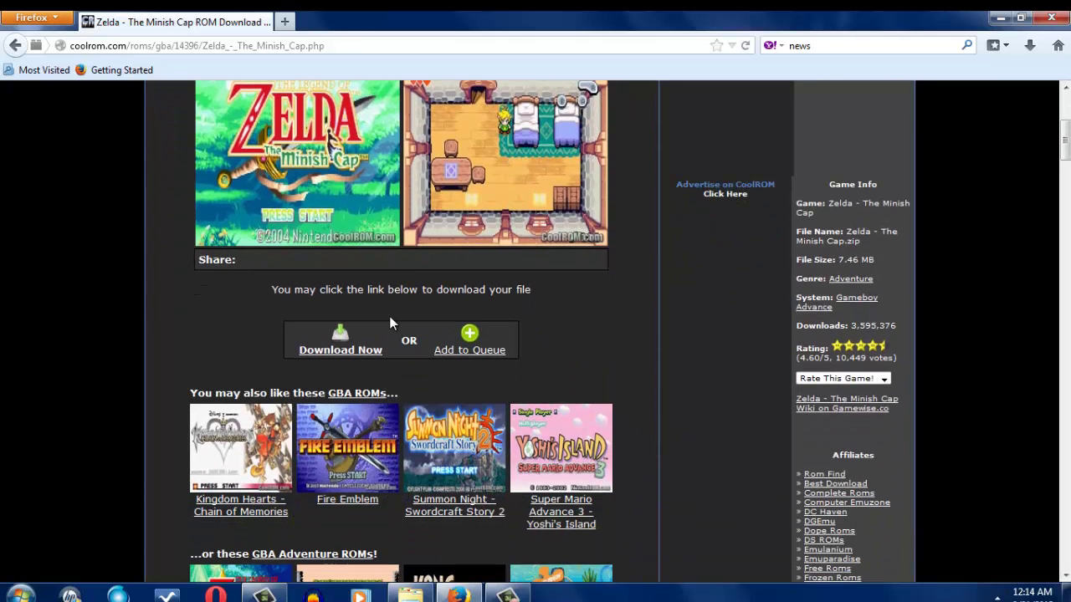
pyautogui.scroll(-3, 500, 313)
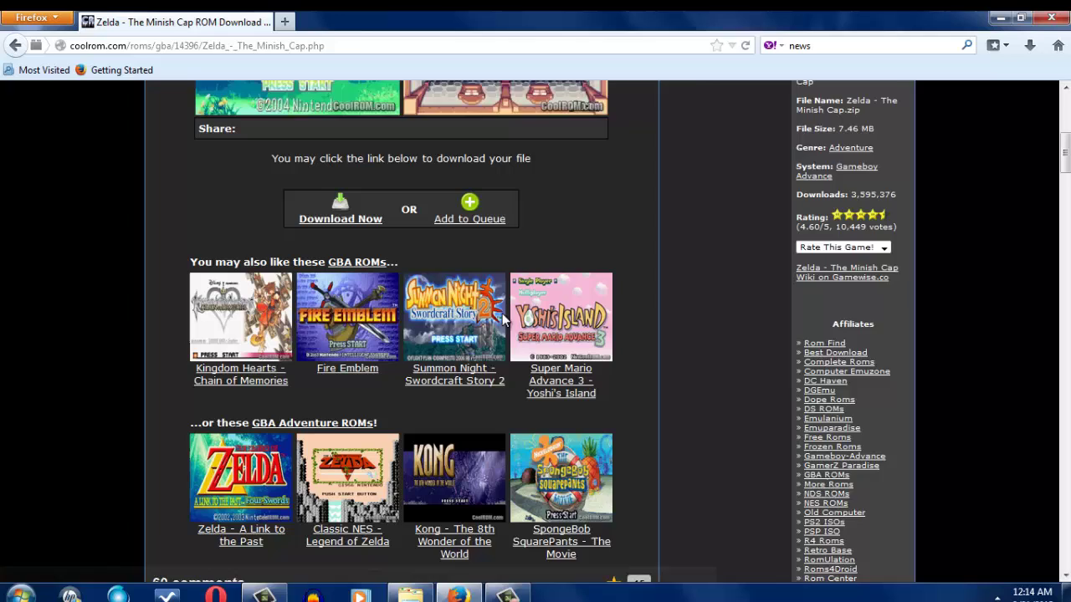
pyautogui.scroll(-1, 503, 318)
pyautogui.scroll(6, 435, 184)
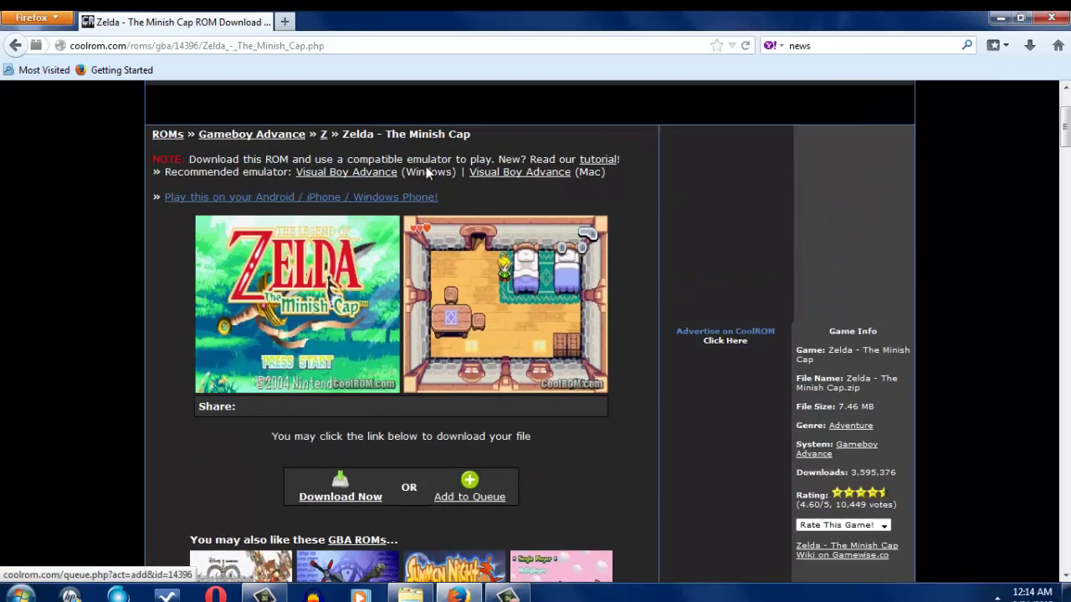
pyautogui.scroll(-2, 377, 334)
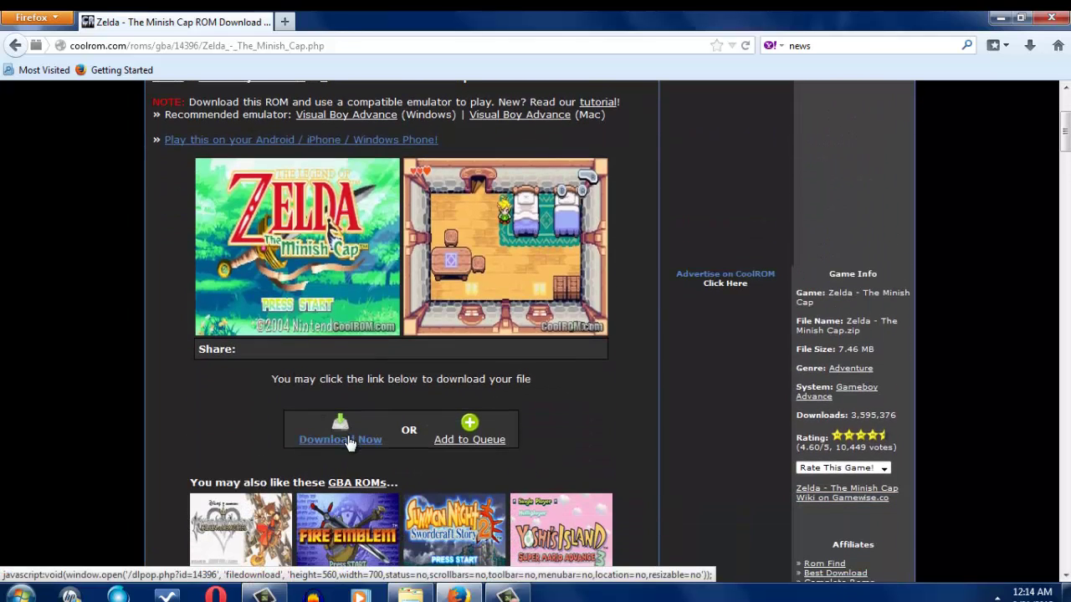
# Download Zelda - The Minish Cap.zip through the site's download window and close that window once the file has been saved
pyautogui.click(350, 442)
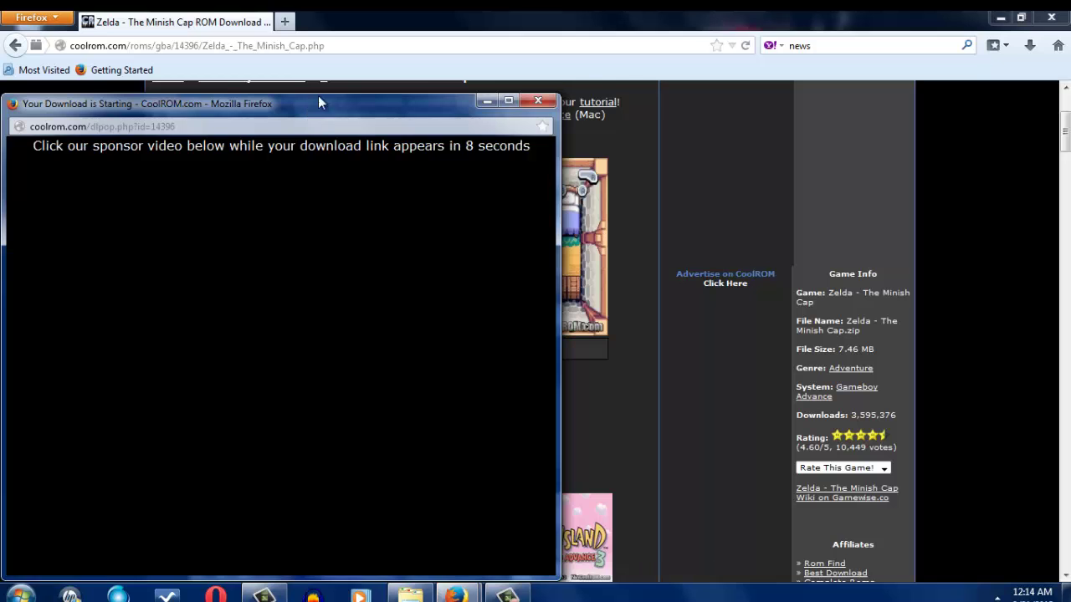
pyautogui.moveTo(318, 96); pyautogui.dragTo(375, 55)
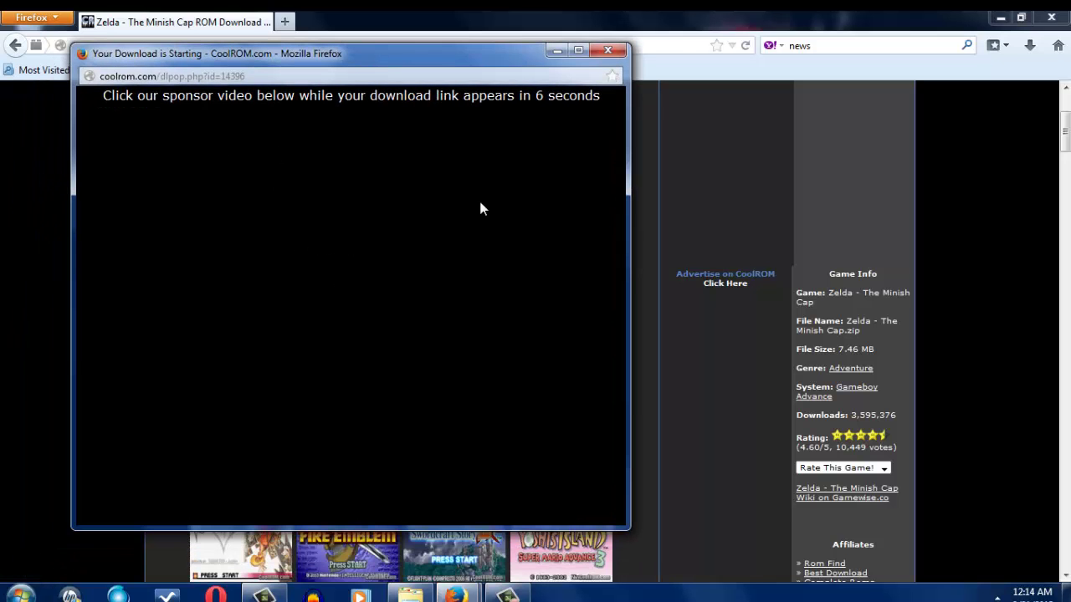
pyautogui.moveTo(422, 72); pyautogui.dragTo(437, 119)
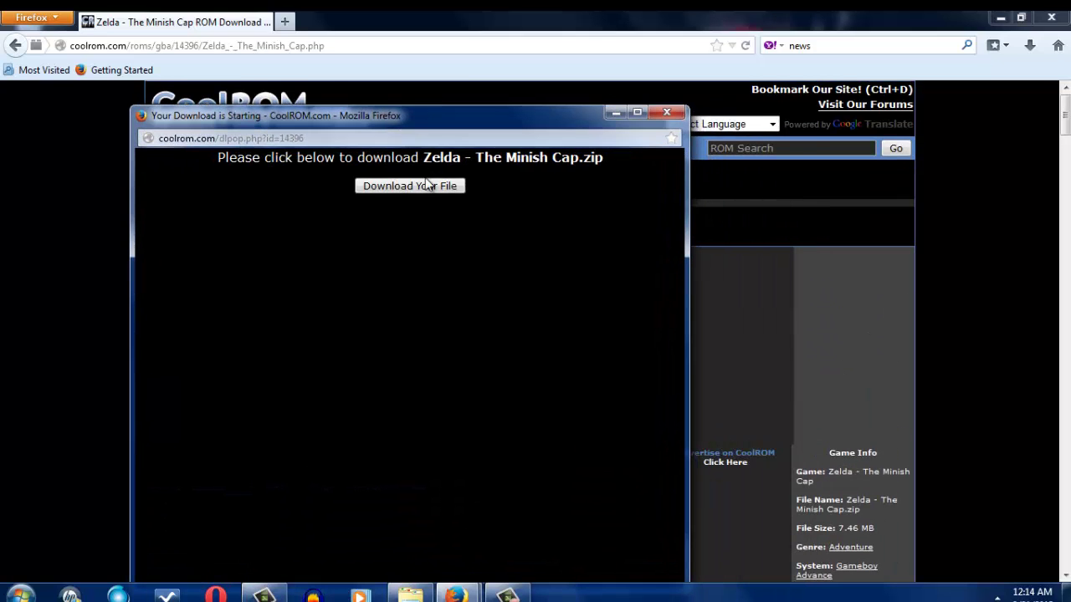
pyautogui.click(424, 186)
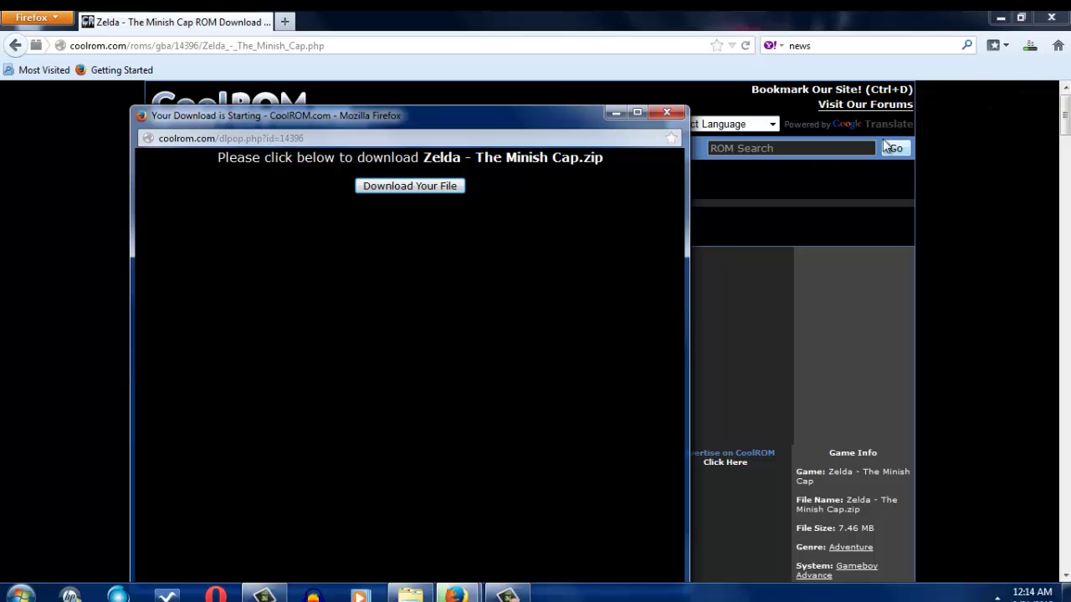
pyautogui.moveTo(524, 109); pyautogui.dragTo(403, 65)
pyautogui.scroll(-5, 765, 318)
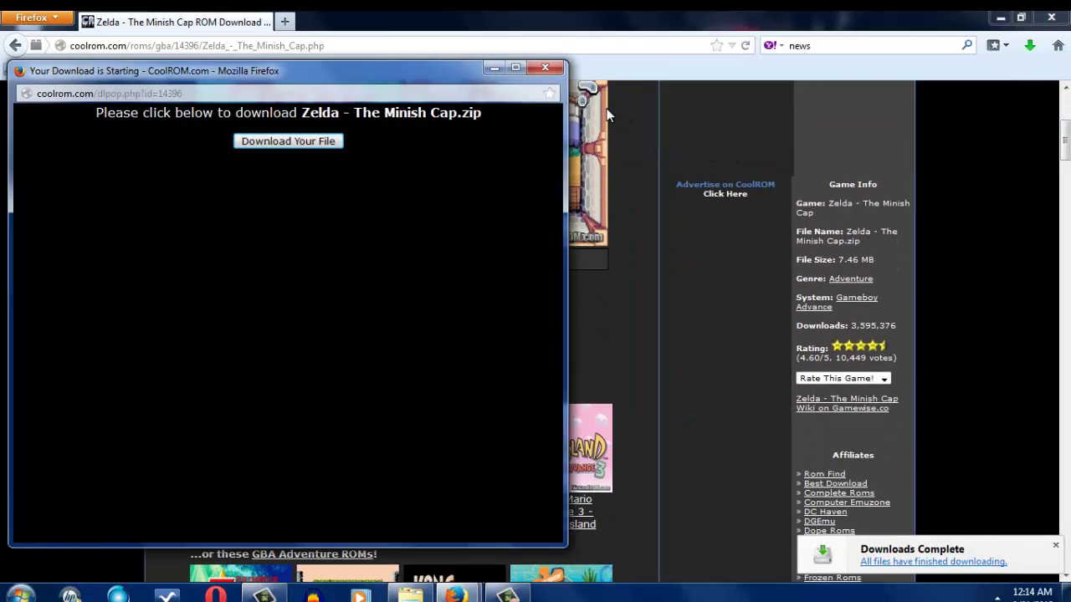
pyautogui.click(544, 69)
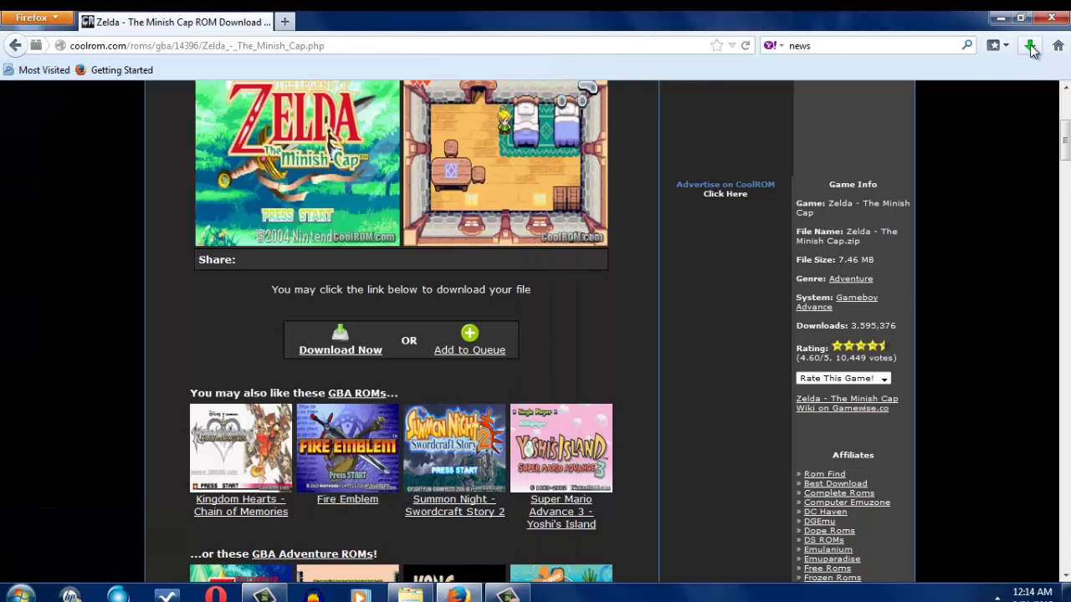
# Open the downloaded Zelda - The Minish Cap archive and try to open Zelda - The Minish Cap.gba directly from it
pyautogui.click(1031, 47)
pyautogui.click(902, 105)
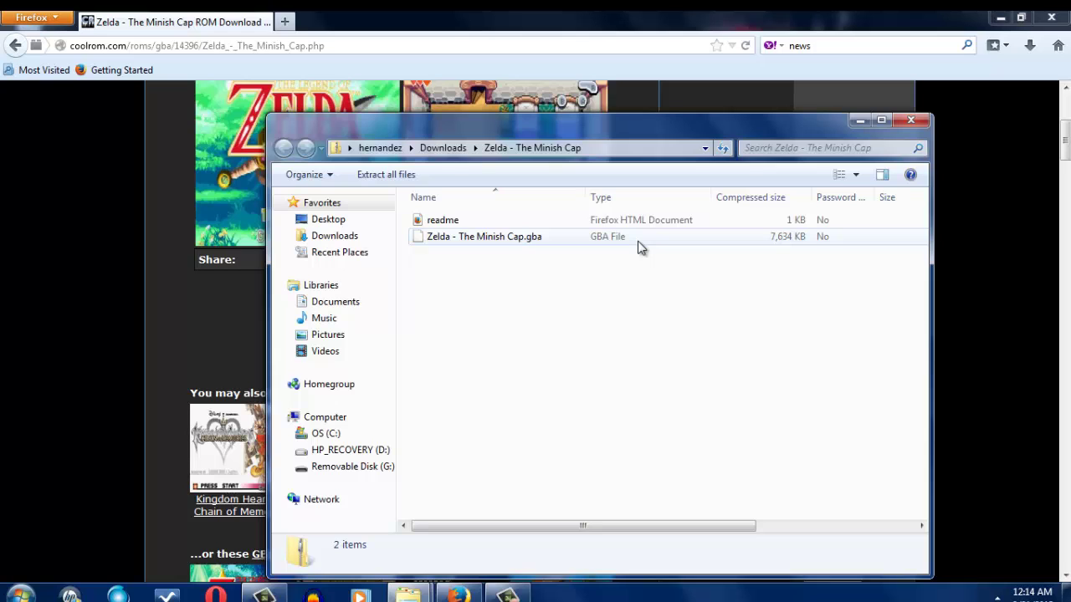
pyautogui.doubleClick(580, 239)
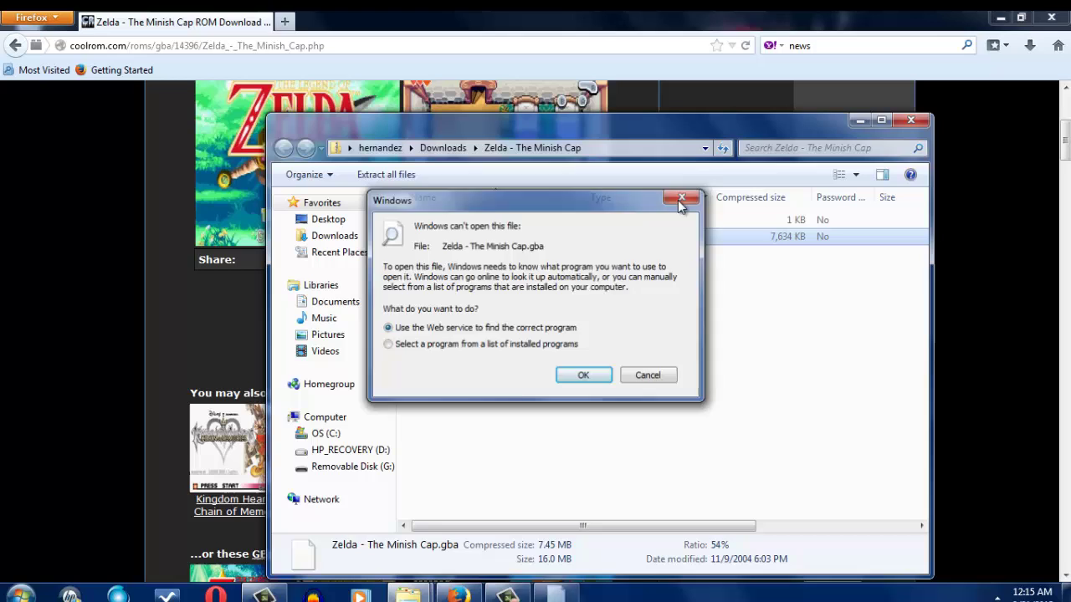
pyautogui.click(681, 198)
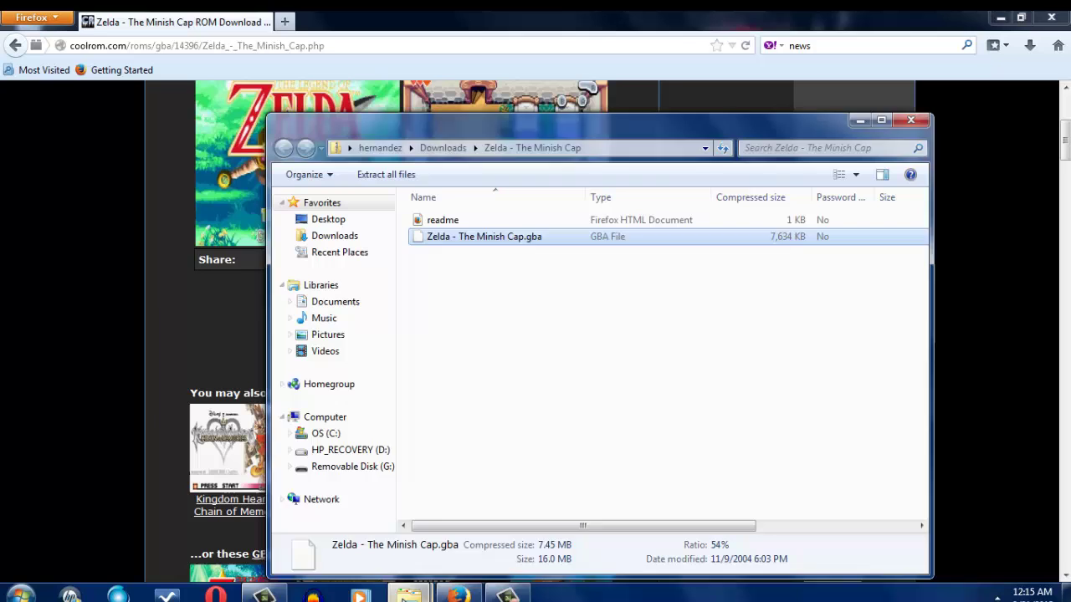
# Return to the extracted VisualBoyAdvance-1.8.0-beta3 folder and launch the VisualBoyAdvance application
pyautogui.moveTo(408, 595)
pyautogui.click(368, 490)
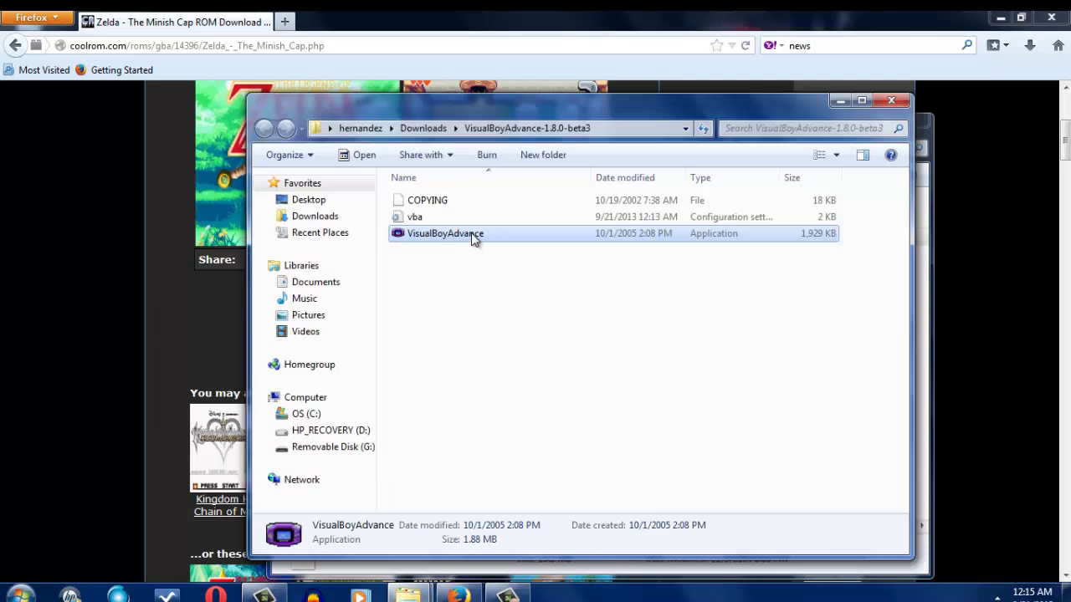
pyautogui.doubleClick(471, 235)
# Load the Zelda - The Minish Cap ROM archive from the Downloads folder into the emulator
pyautogui.click(496, 190)
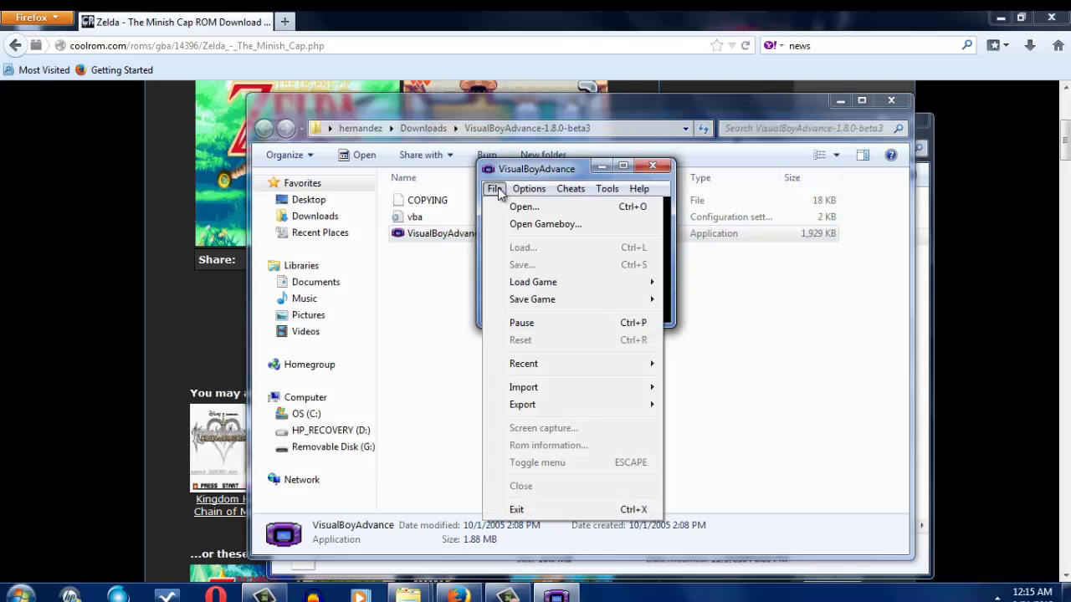
pyautogui.click(506, 206)
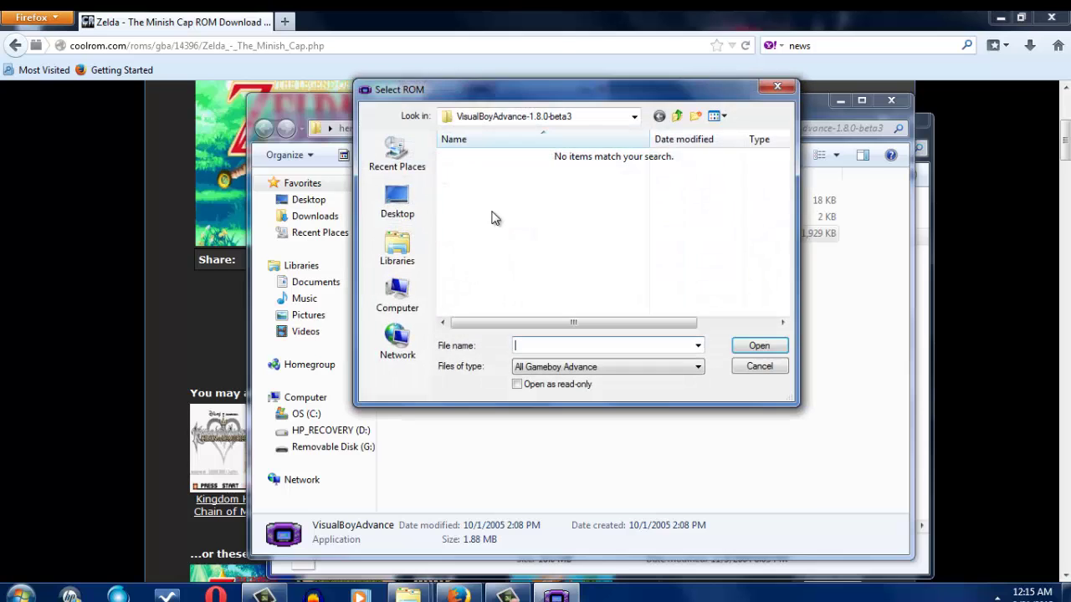
pyautogui.click(410, 244)
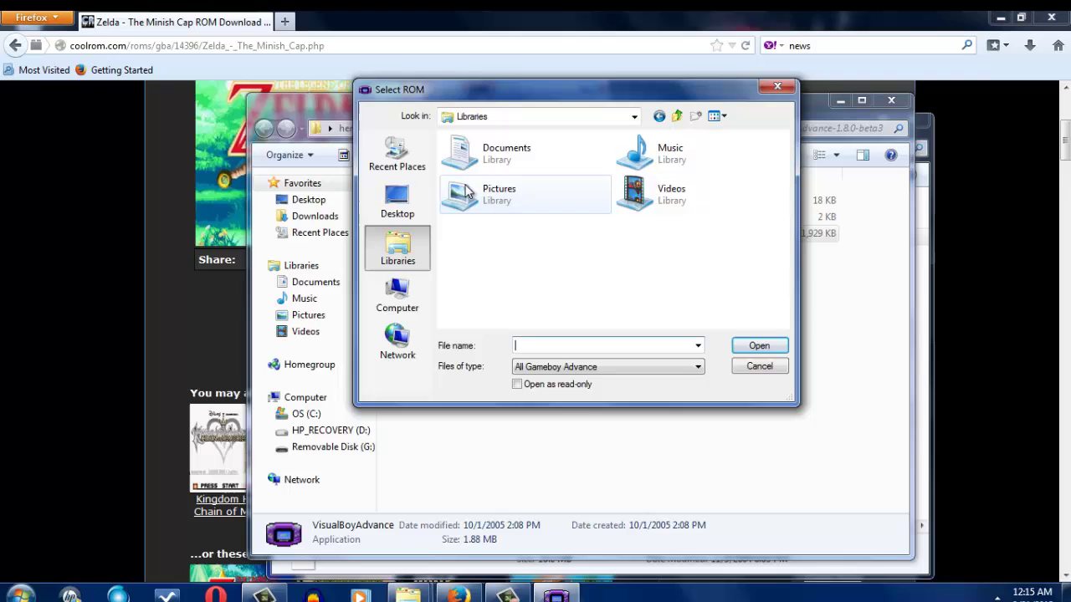
pyautogui.click(398, 204)
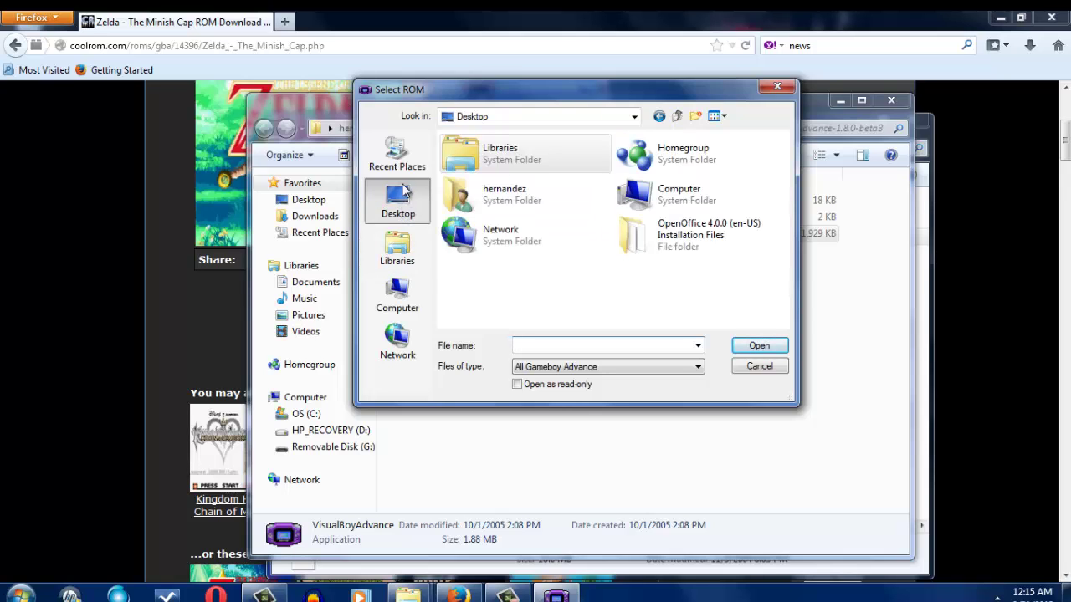
pyautogui.click(401, 159)
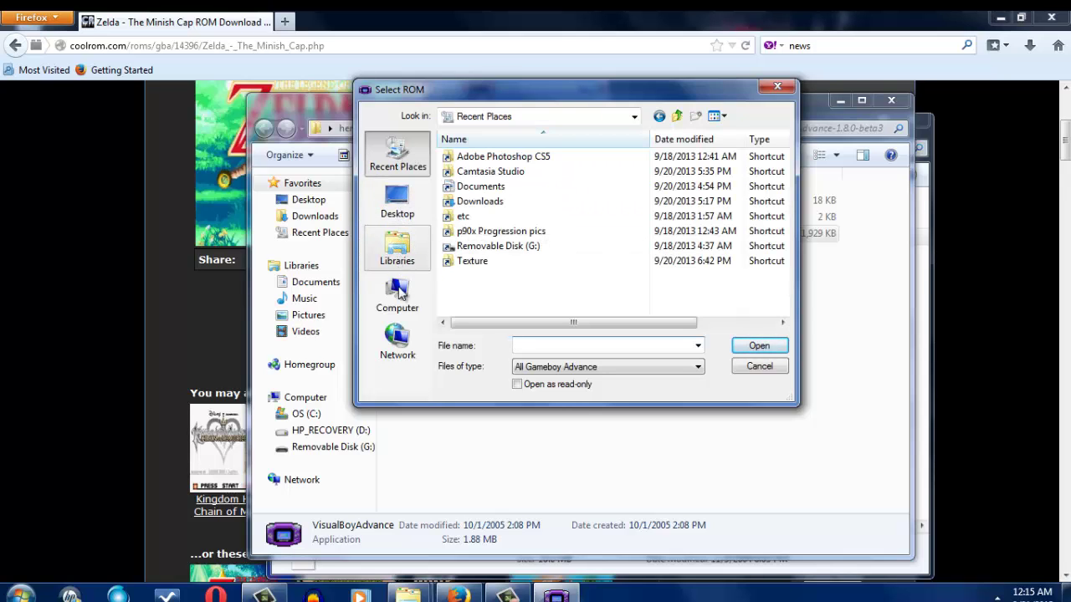
pyautogui.doubleClick(500, 207)
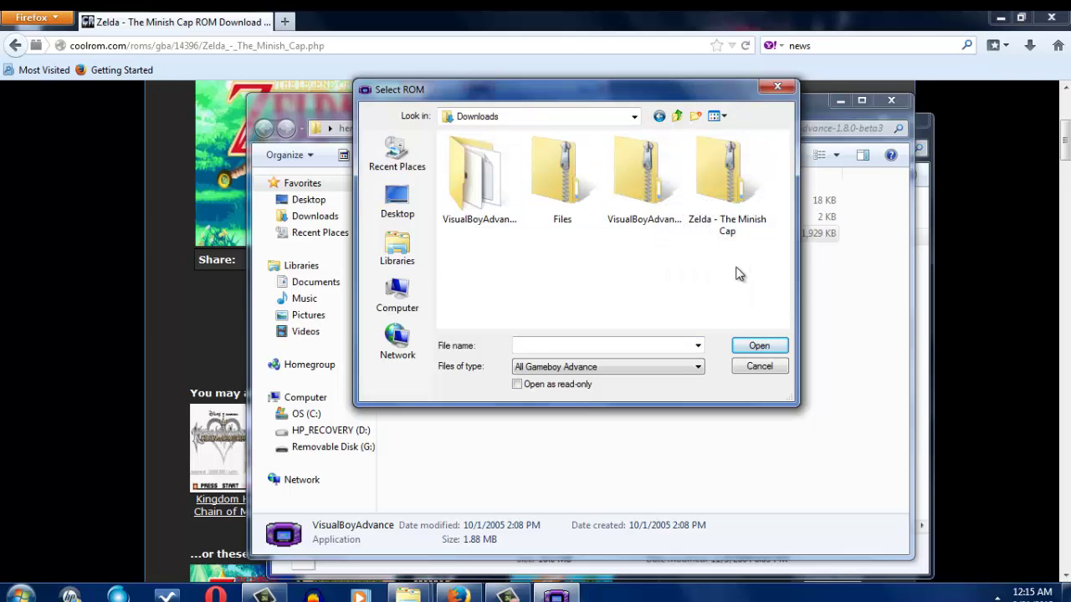
pyautogui.doubleClick(726, 176)
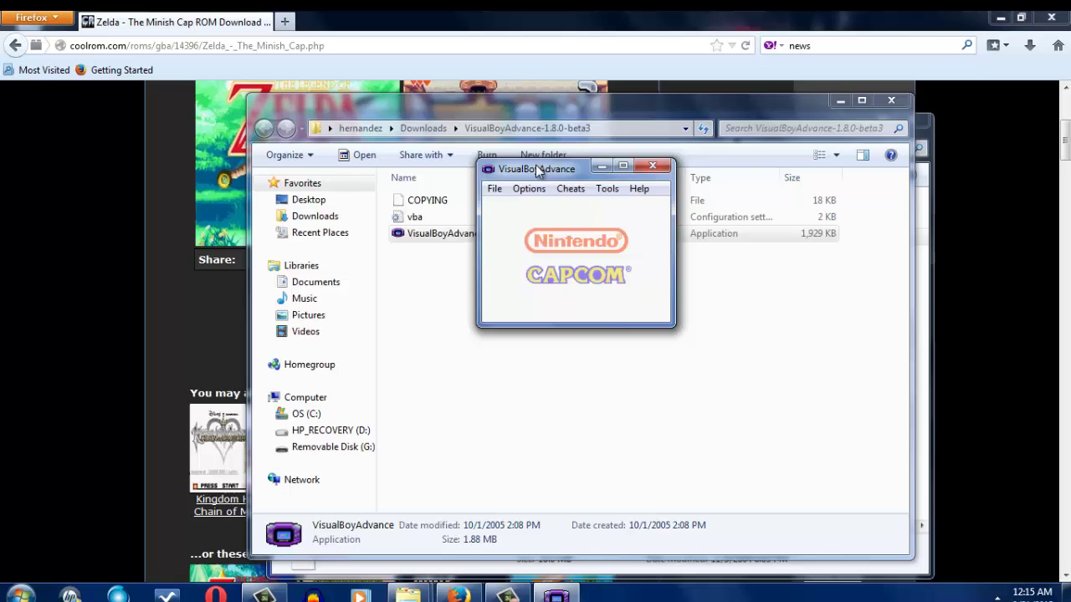
# Enlarge the VisualBoyAdvance window to more than twice its size and reposition it over the folder window
pyautogui.moveTo(536, 169); pyautogui.dragTo(452, 114)
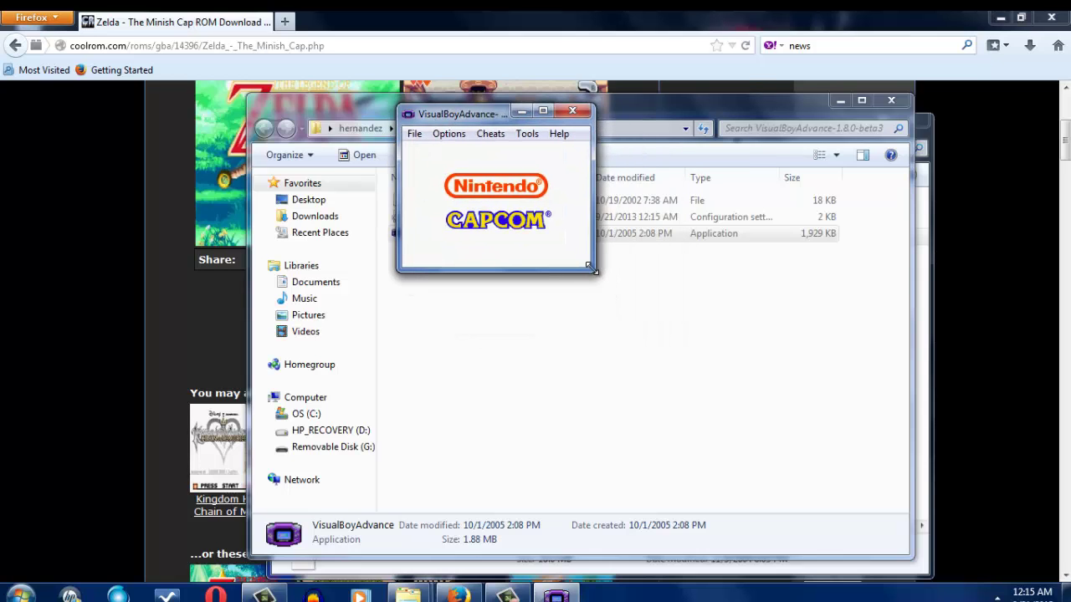
pyautogui.moveTo(593, 268); pyautogui.dragTo(839, 502)
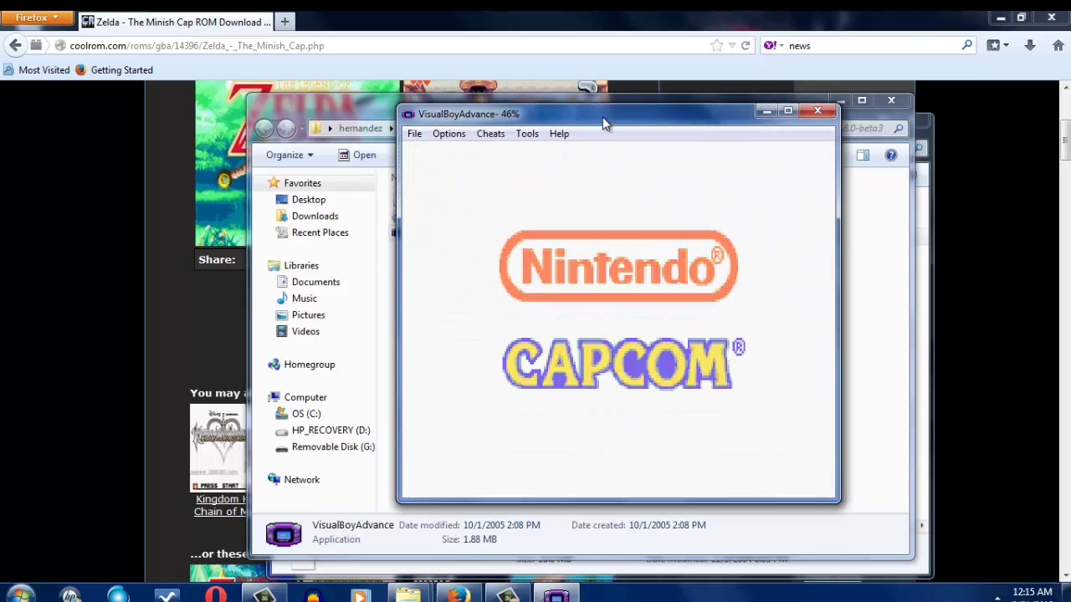
pyautogui.moveTo(604, 123); pyautogui.dragTo(548, 103)
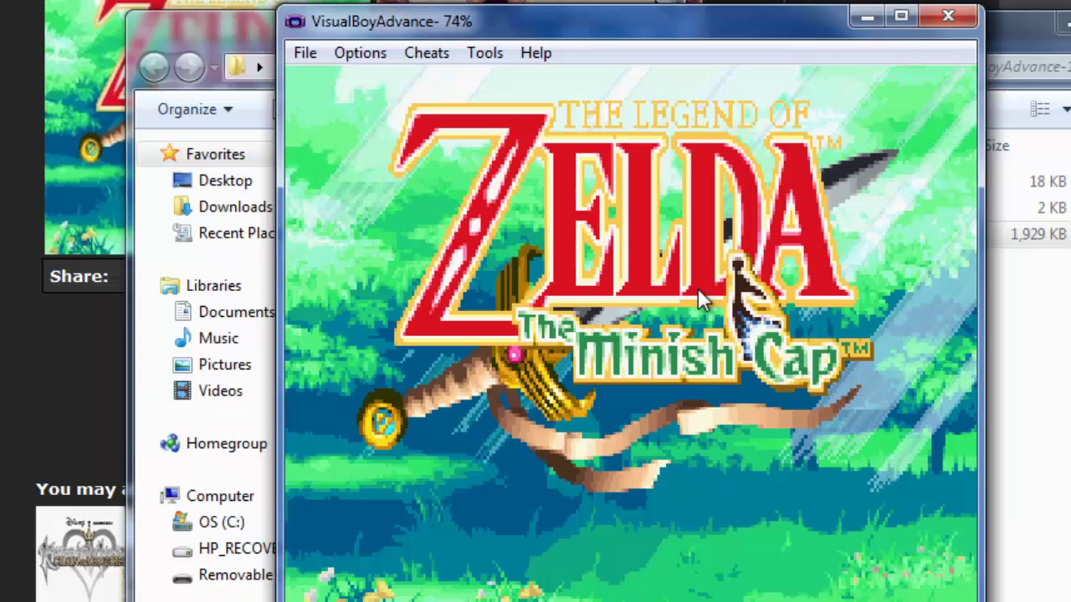
pyautogui.moveTo(497, 21); pyautogui.dragTo(451, 19)
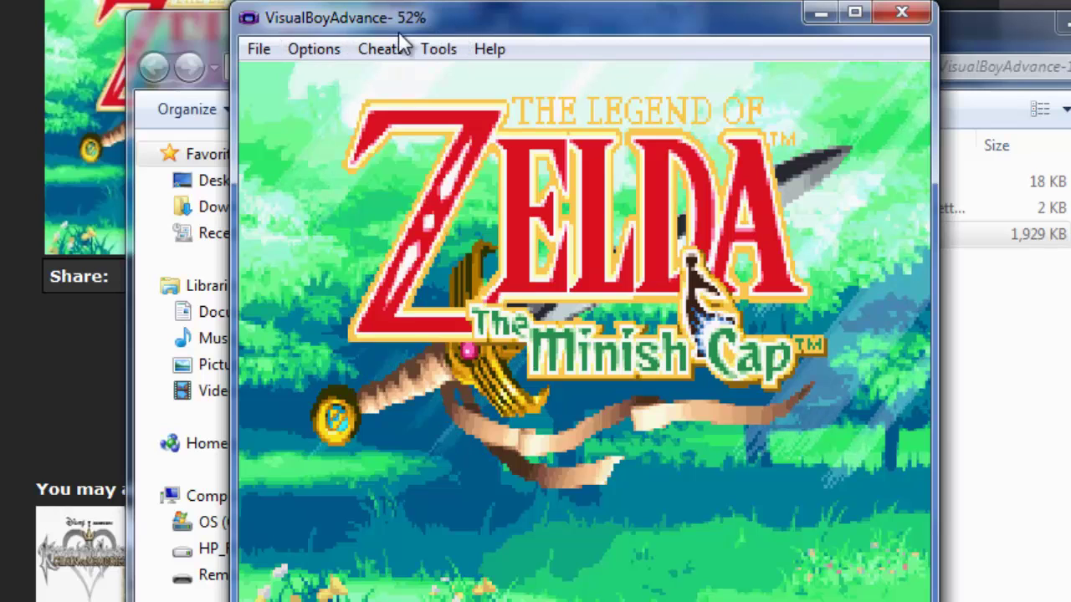
# Open the key configuration for joypad 1
pyautogui.click(259, 50)
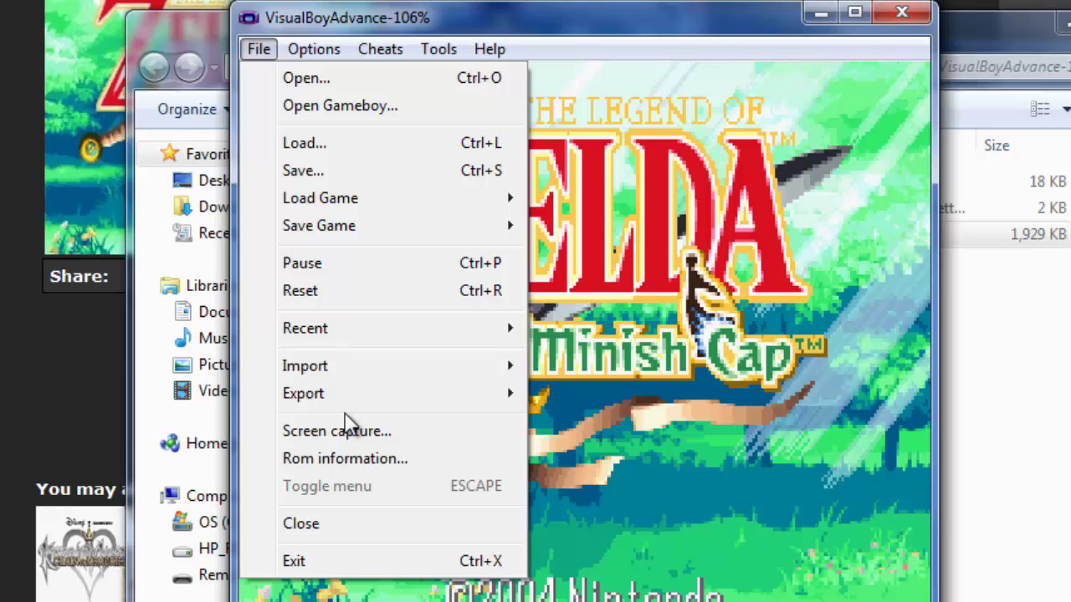
pyautogui.moveTo(429, 50)
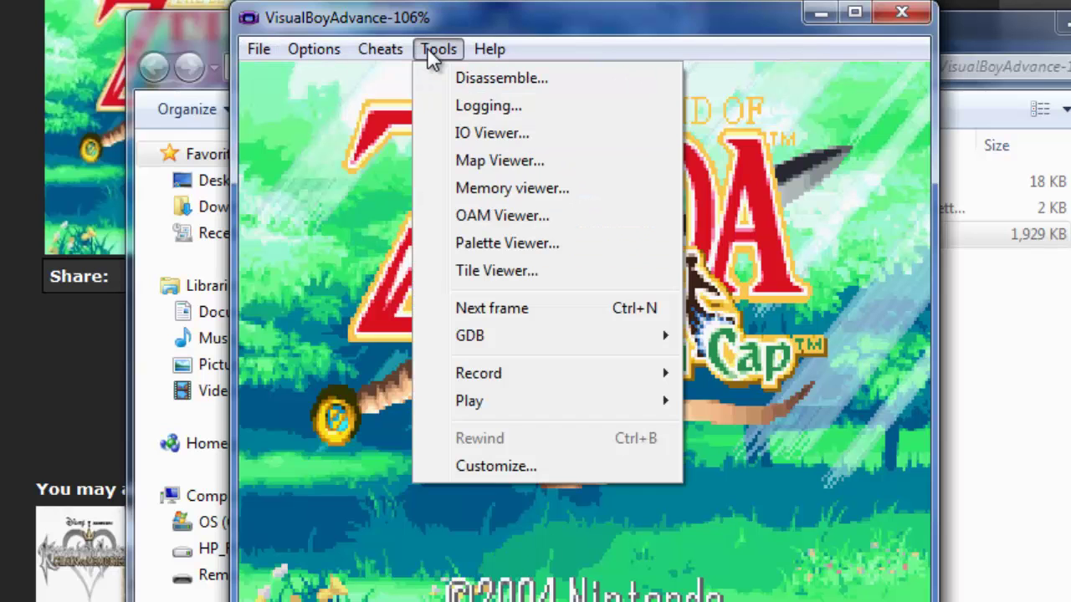
pyautogui.moveTo(310, 52)
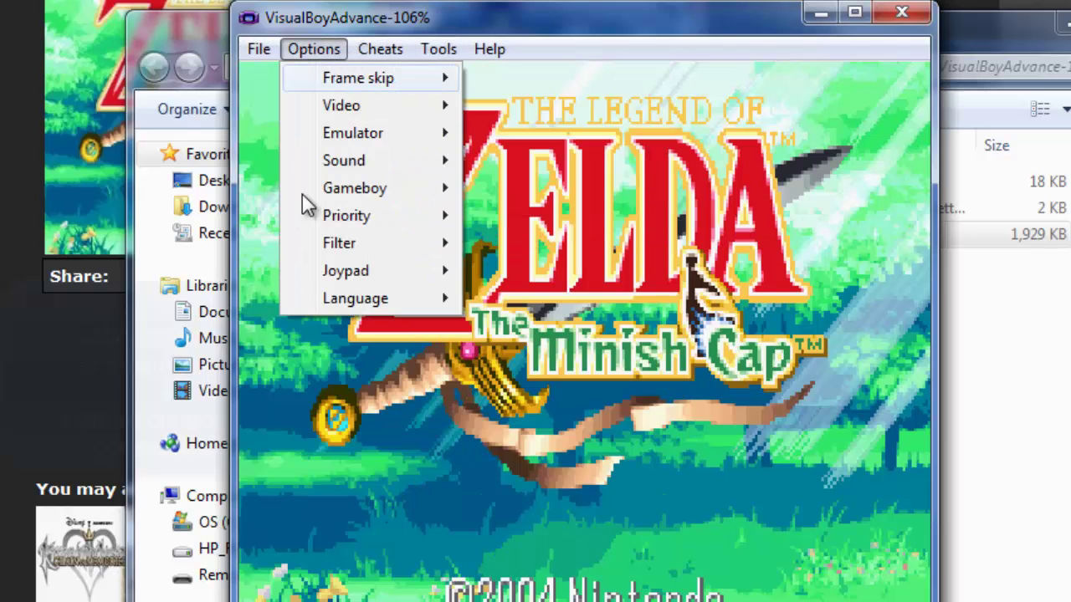
pyautogui.moveTo(346, 275)
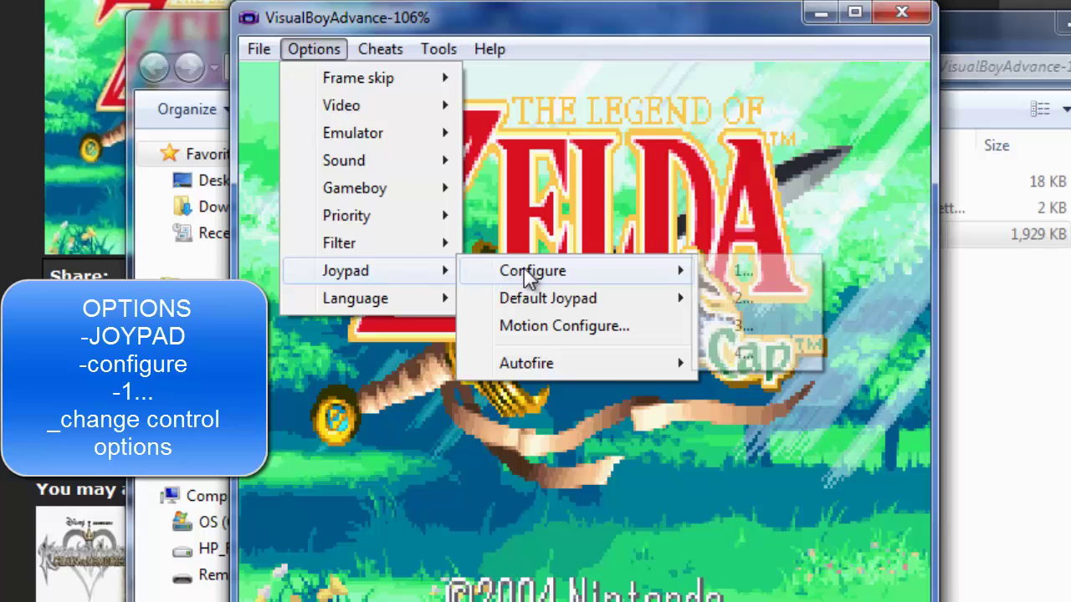
pyautogui.moveTo(532, 276)
pyautogui.click(731, 277)
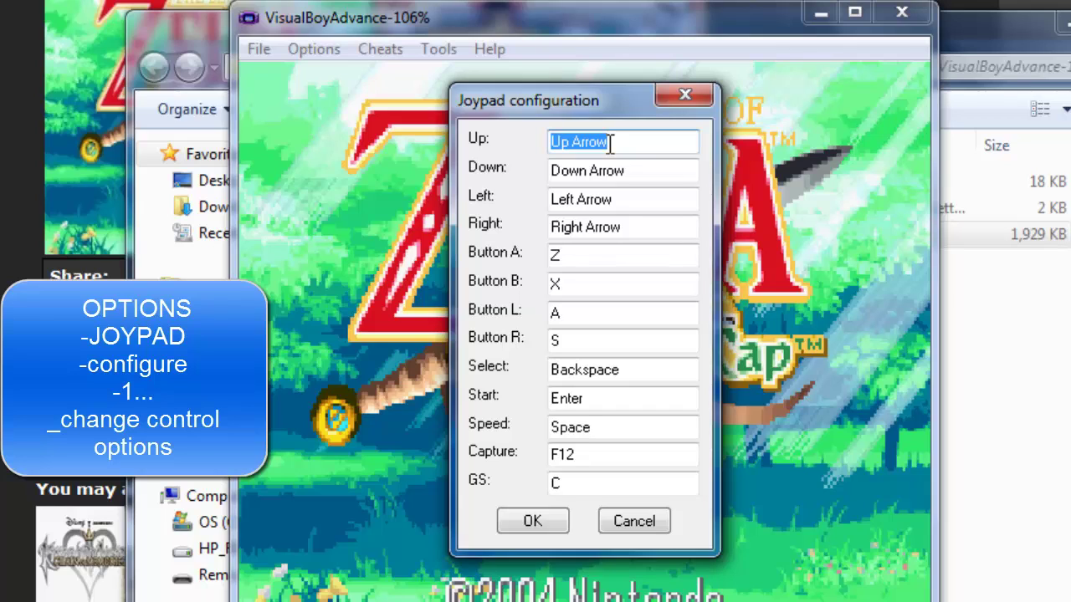
# Try assigning Backspace to the joypad's Up control
pyautogui.click(610, 144)
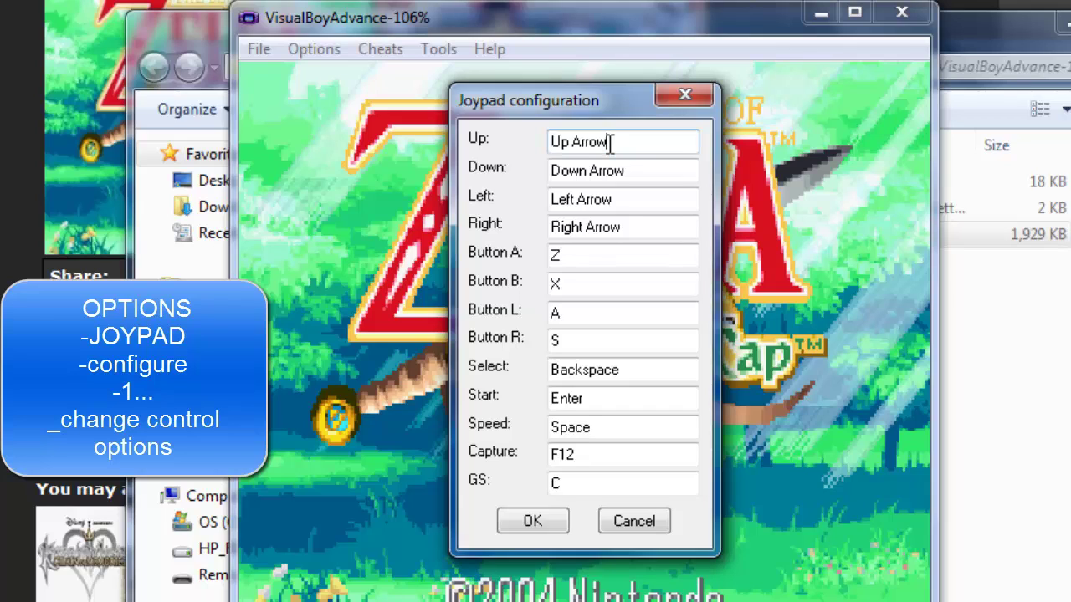
pyautogui.press('BackSpace')
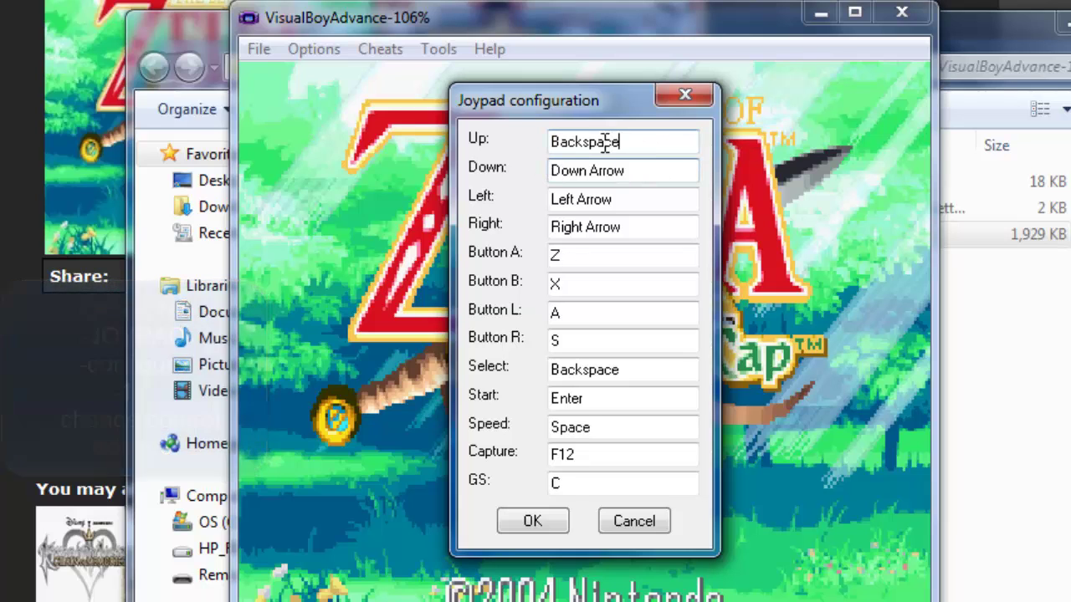
pyautogui.moveTo(613, 143); pyautogui.dragTo(532, 145)
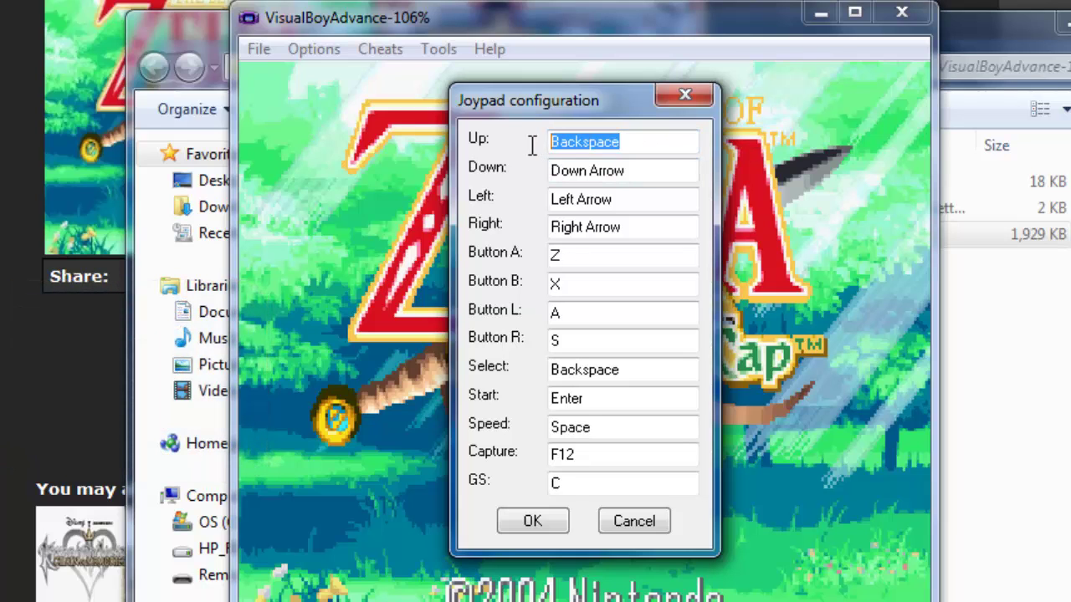
pyautogui.click(627, 143)
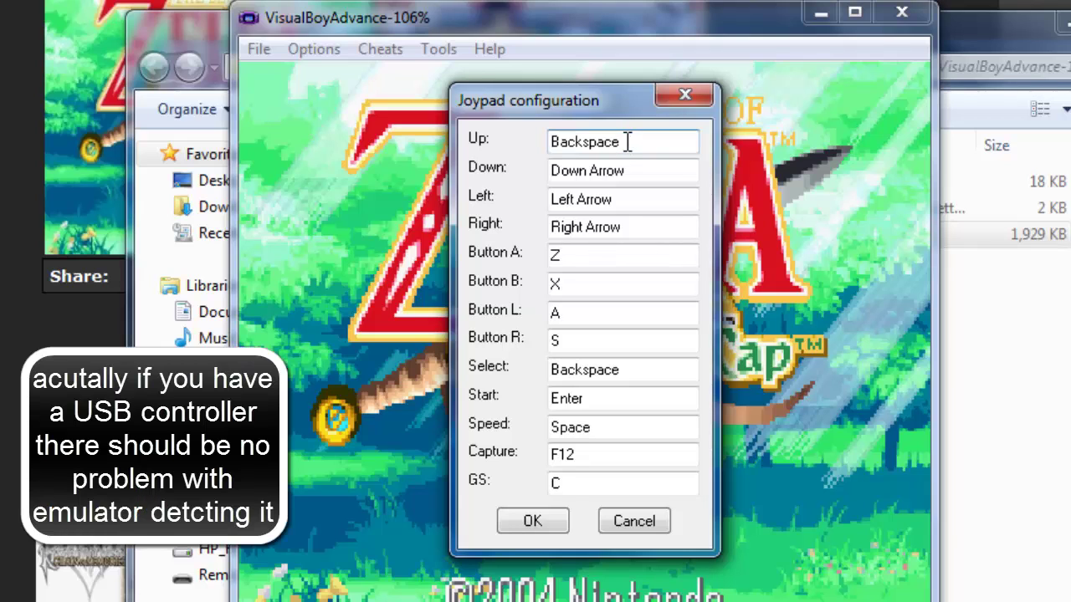
# Try remapping the joypad controls from Up through GS, using Down Arrow for Up, Left Arrow for Right and D for Start, and discard the changes
pyautogui.press('Down')
pyautogui.press('Down')
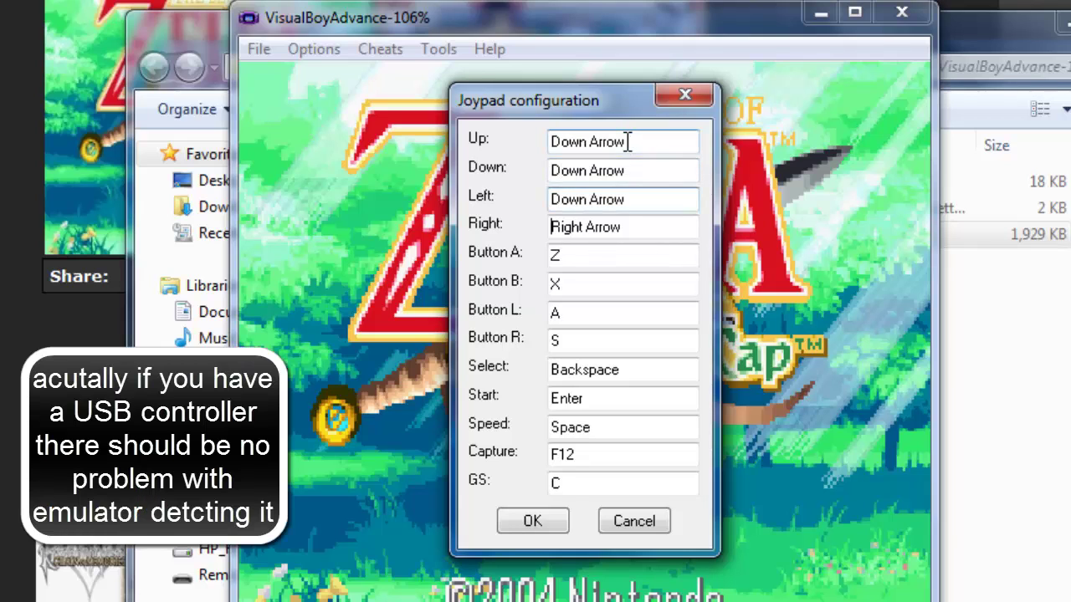
pyautogui.press('Left')
pyautogui.press('Down')
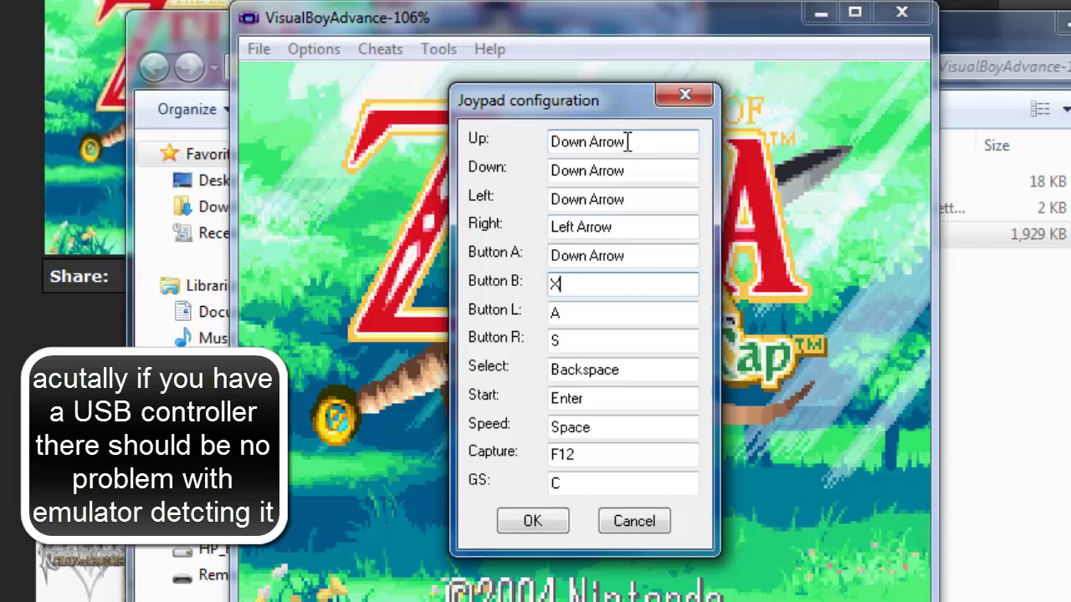
pyautogui.press('Down')
pyautogui.press('d')
pyautogui.press('s')
pyautogui.press('d')
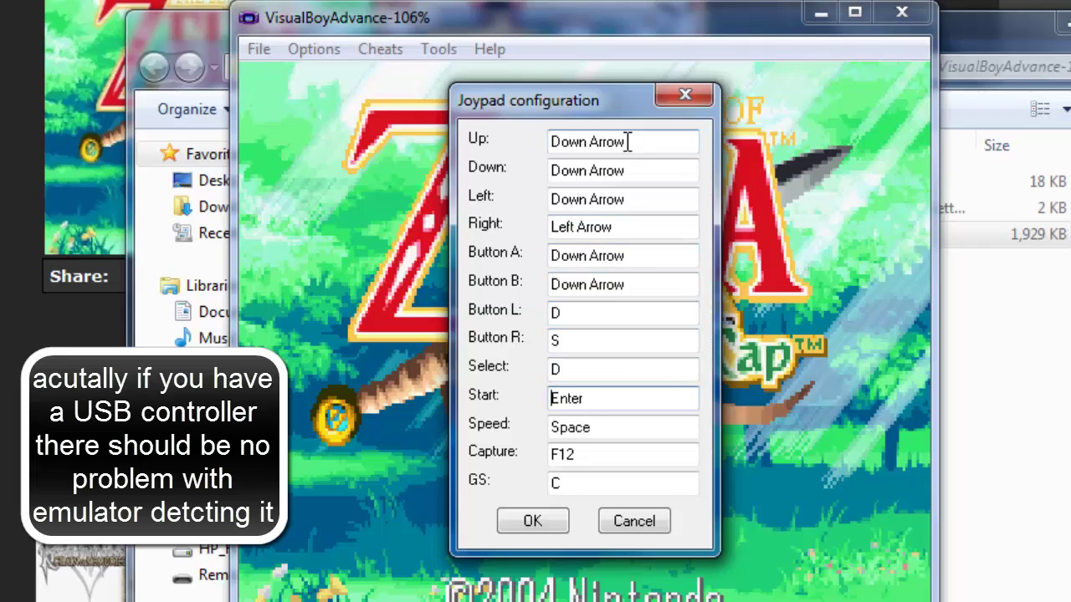
pyautogui.press('d')
pyautogui.press('a')
pyautogui.press('d')
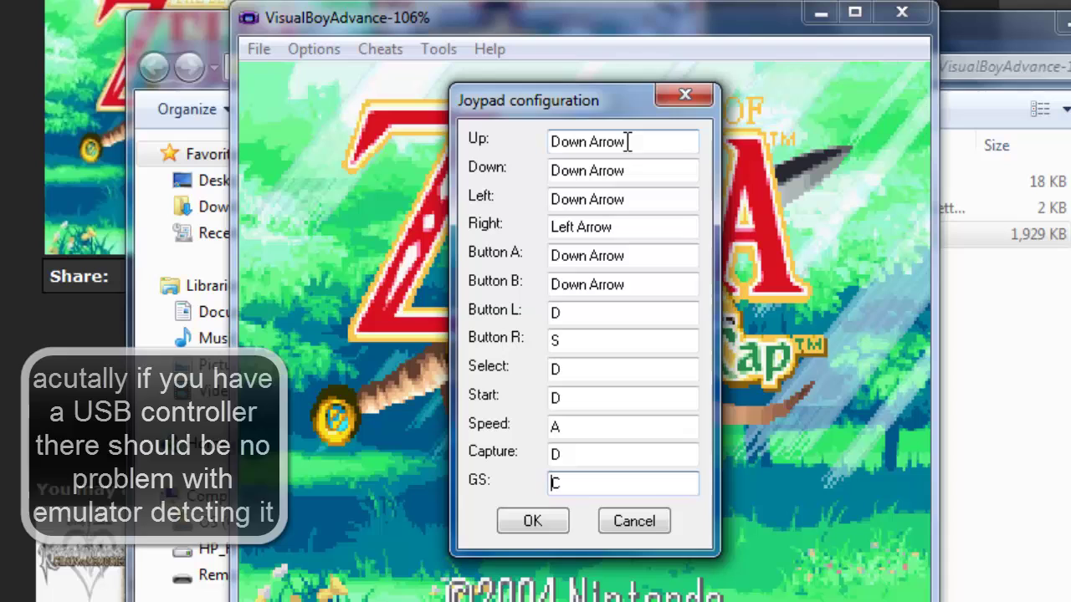
pyautogui.press('s')
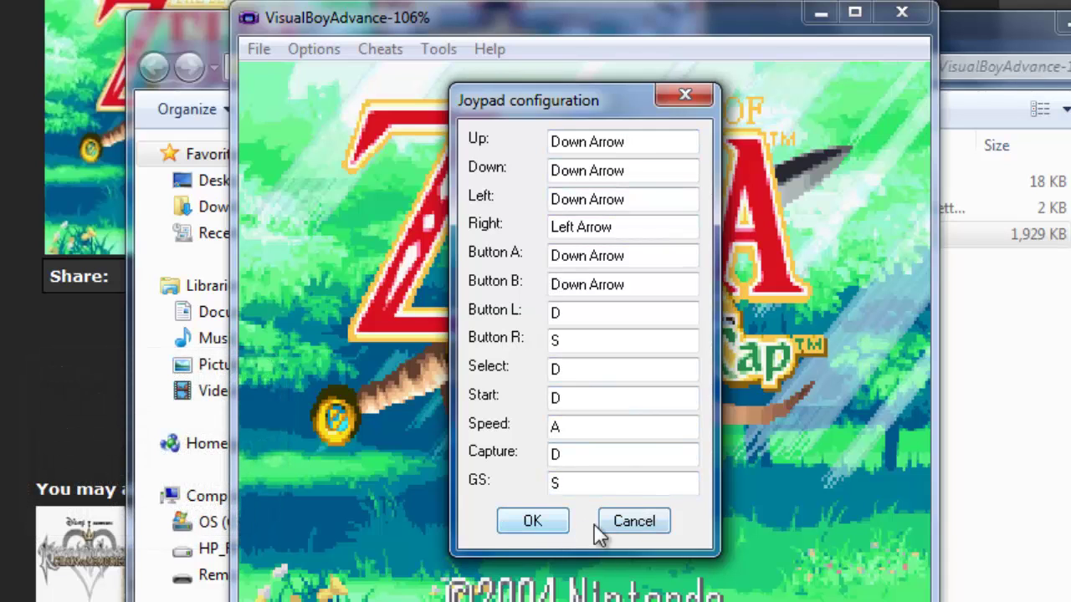
pyautogui.click(634, 523)
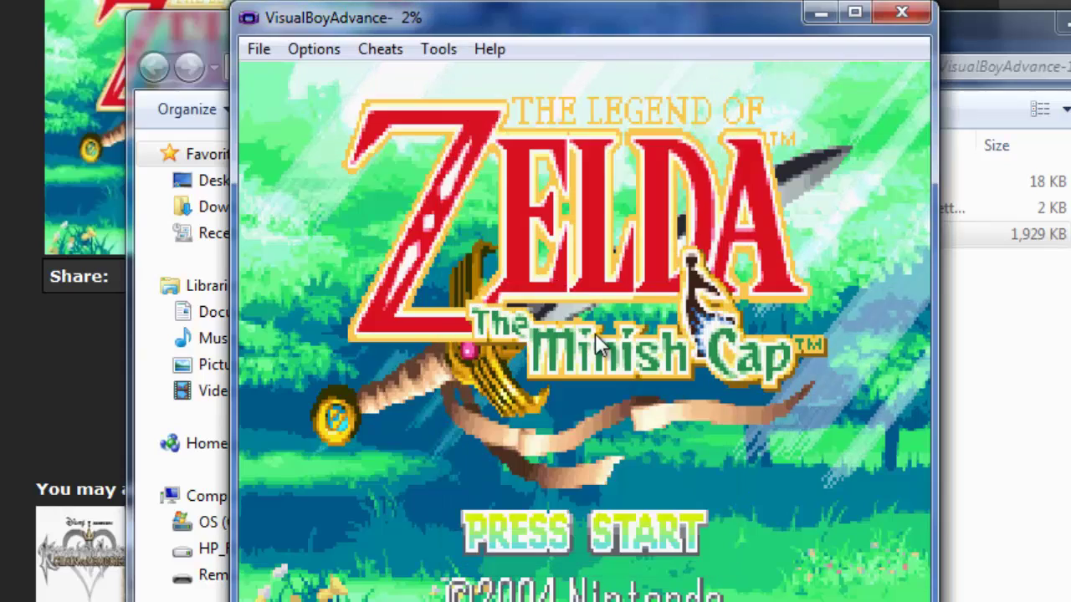
# Start Zelda - The Minish Cap from its title screen
pyautogui.press('Return')
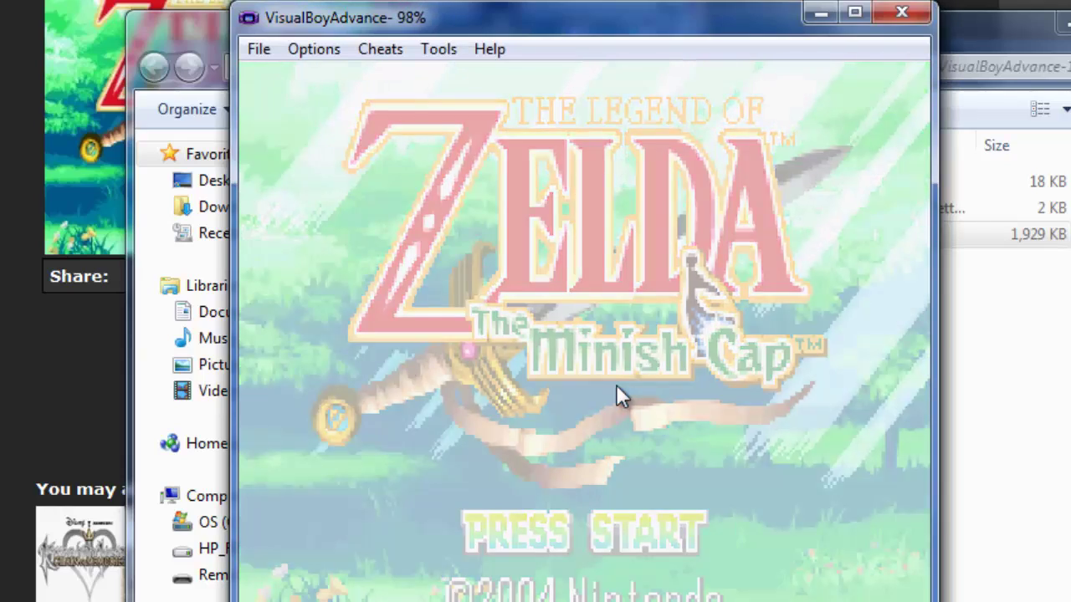